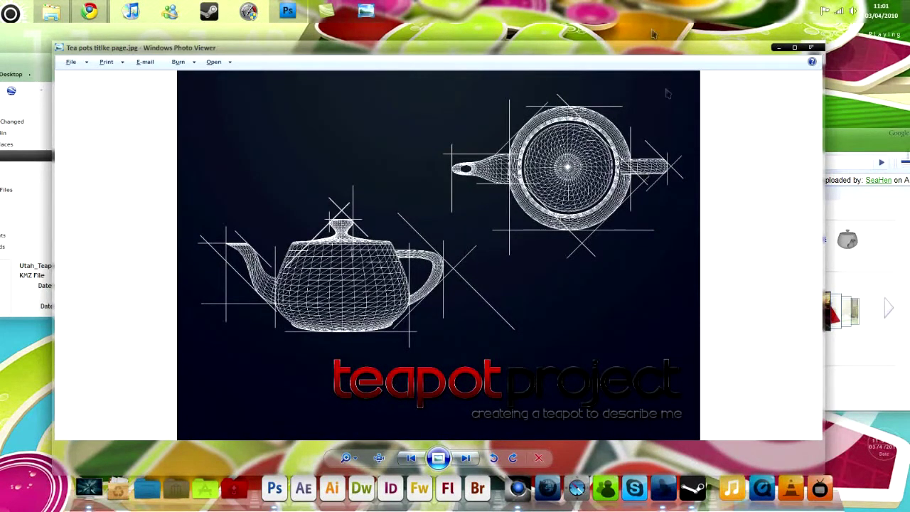
Step: Bring the Utah Teapot page forward in Chrome and download the model as Utah_Teapot.skp
click(853, 134)
scroll(604, 214, up, 1)
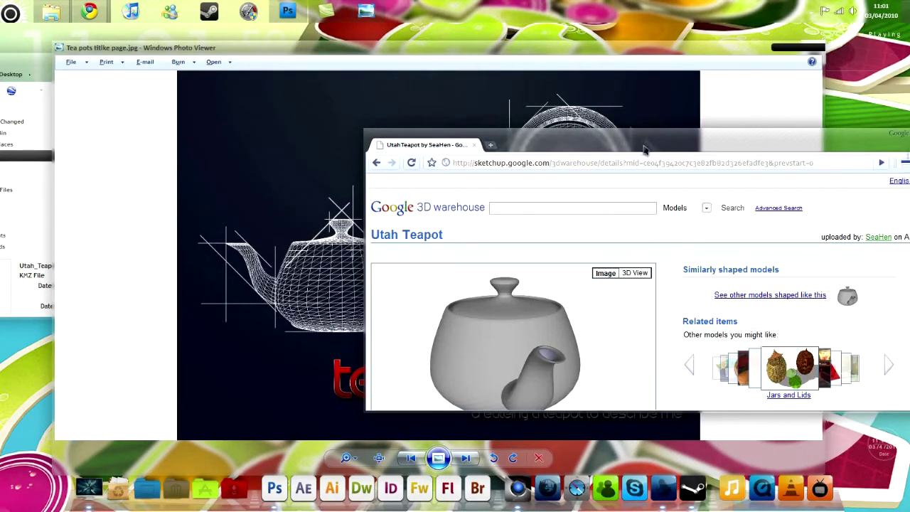
scroll(605, 245, down, 2)
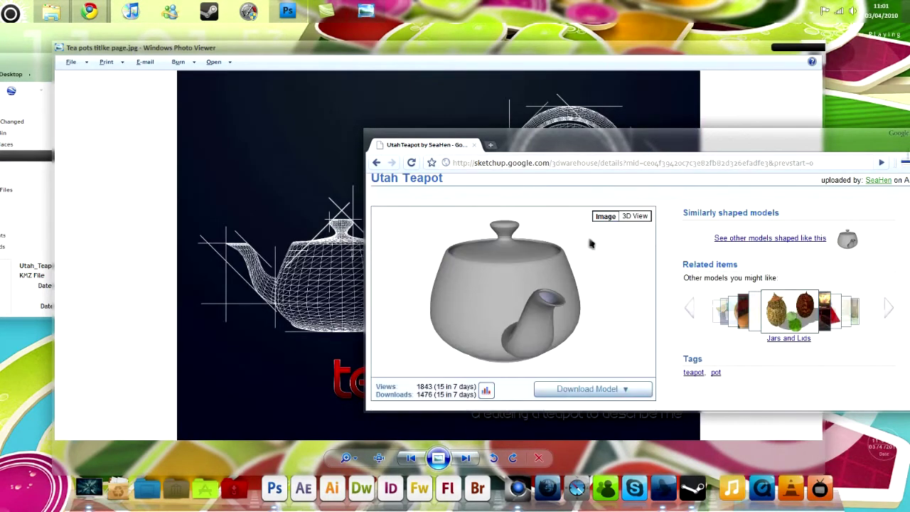
scroll(527, 281, up, 1)
click(586, 389)
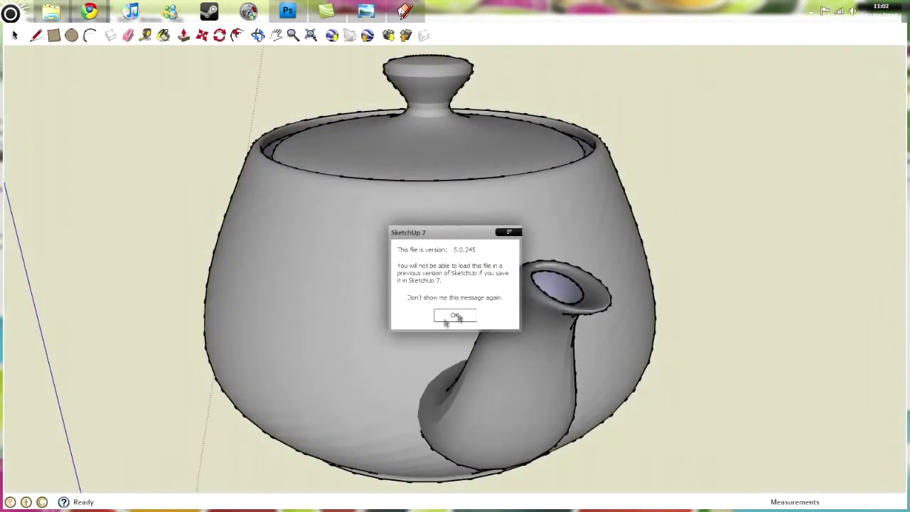
Step: Dismiss the SketchUp file-version 5.0.245 notice and bring the teapot fully into view
click(446, 314)
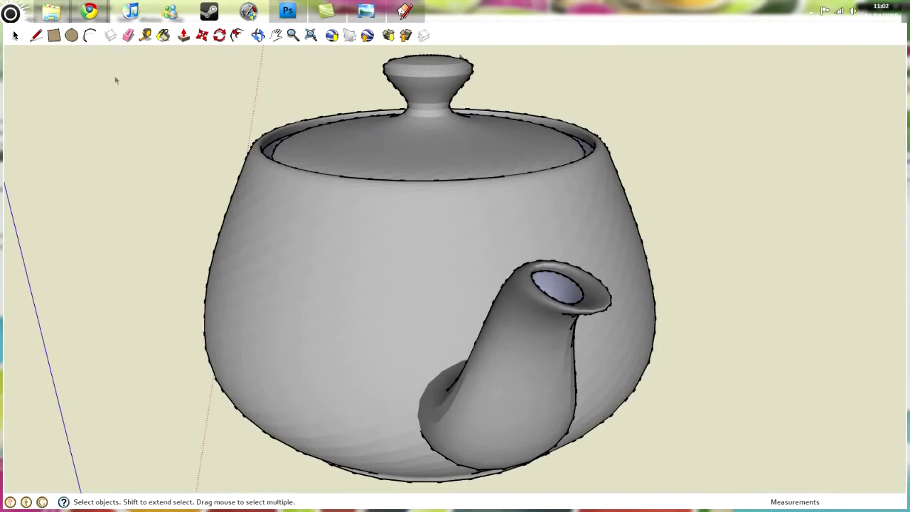
key(Page_Down)
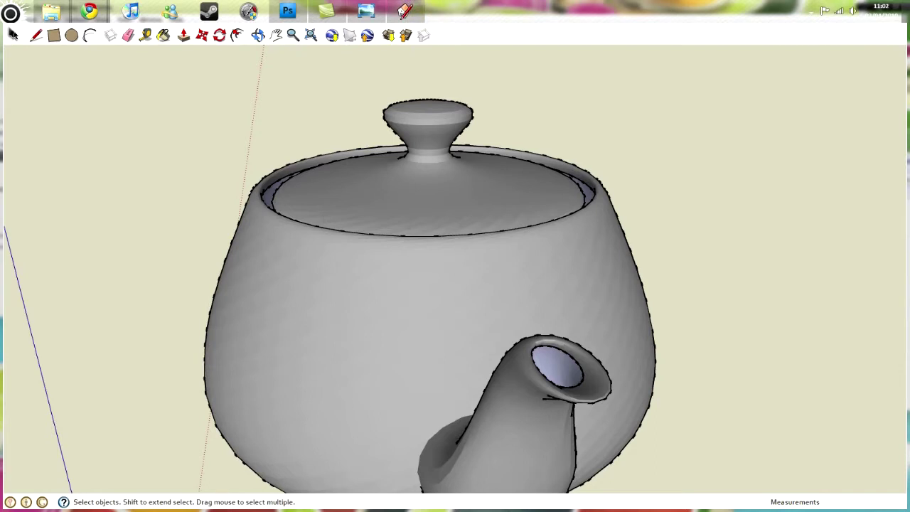
key(alt+f)
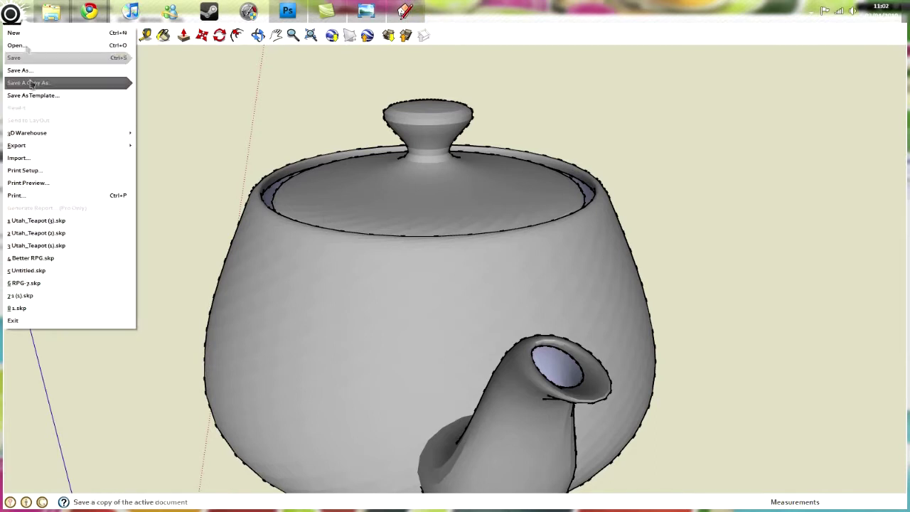
Step: Export the teapot as a 3D model to the Desktop in Google Earth (*.kmz) format
mouse_move(25, 147)
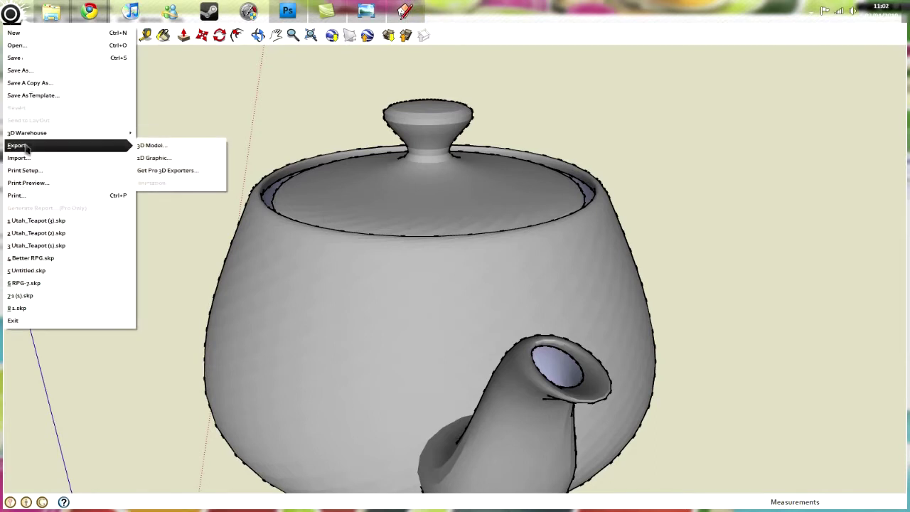
click(149, 146)
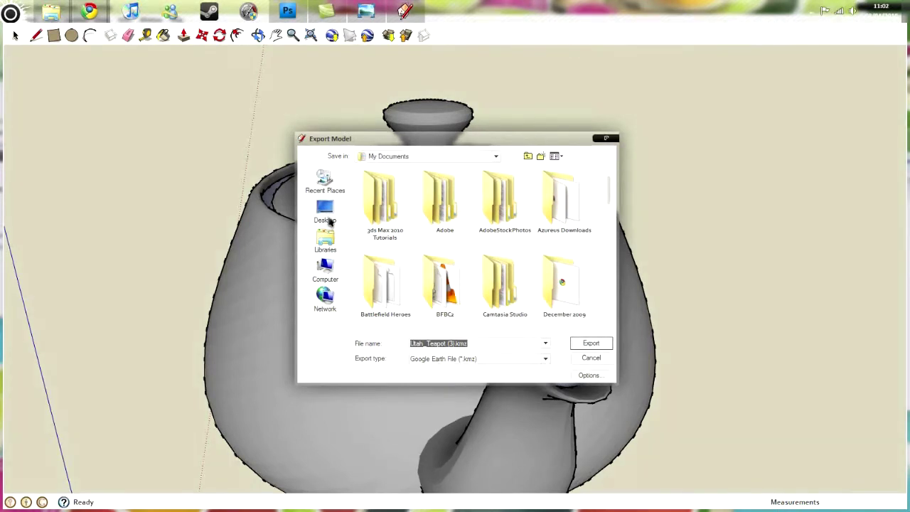
click(329, 220)
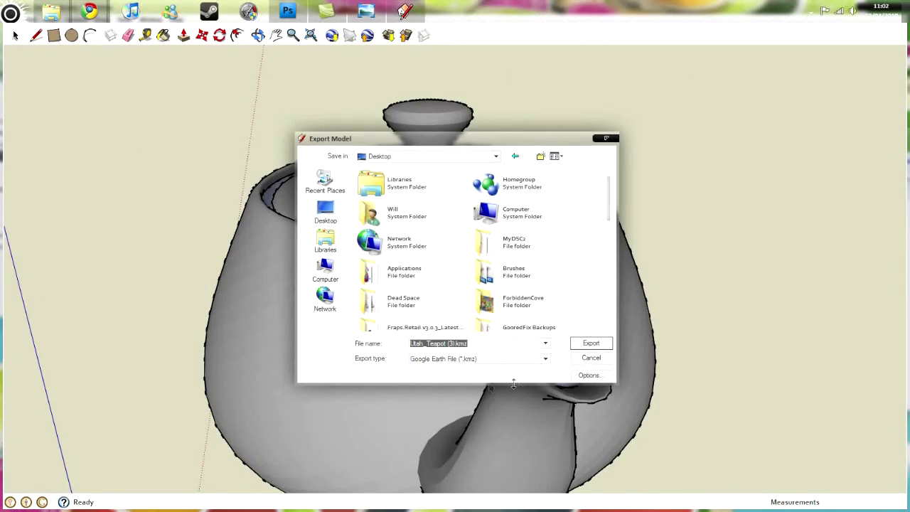
click(489, 359)
click(464, 377)
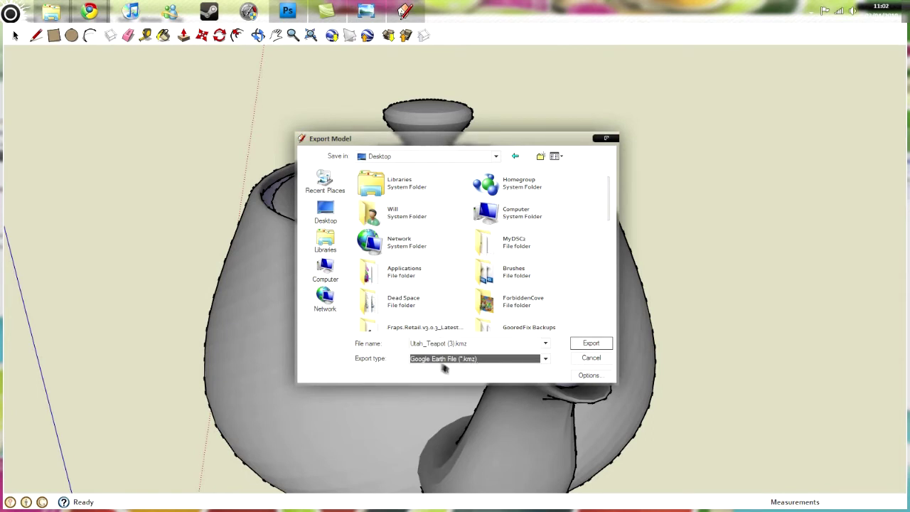
click(596, 345)
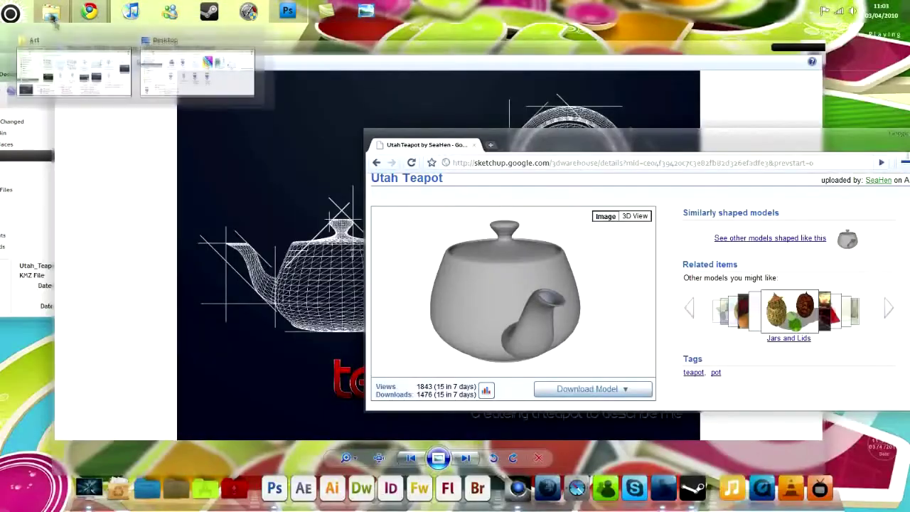
click(96, 78)
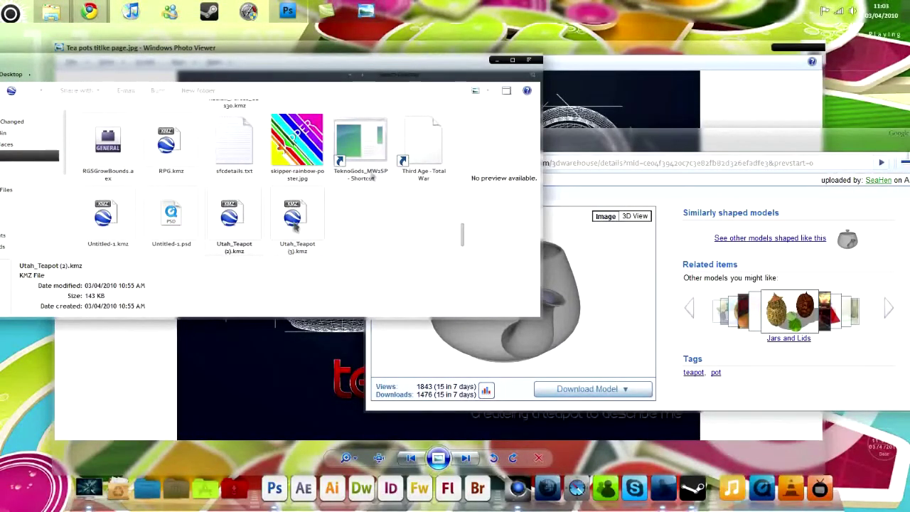
Step: Open Utah_Teapot (3).kmz in Photoshop by dragging it onto the Photoshop taskbar icon
drag(295, 224, 288, 11)
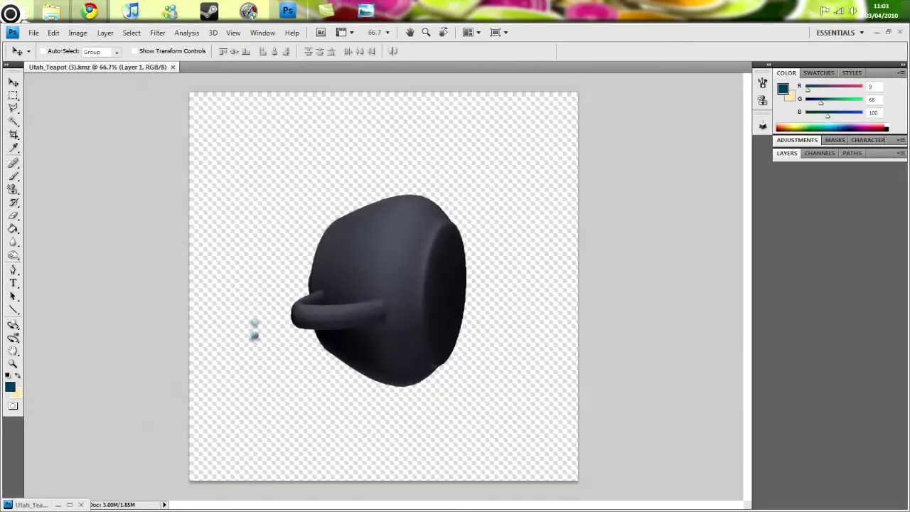
click(13, 325)
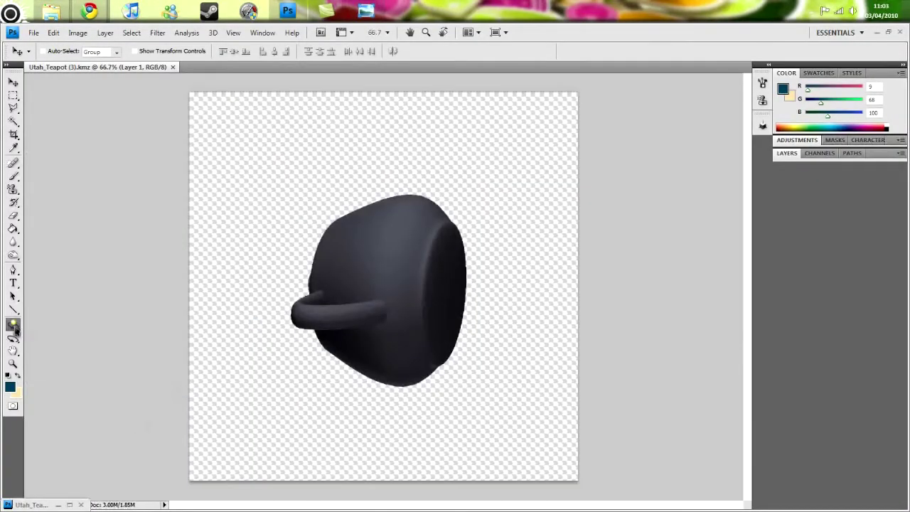
Step: Rotate the teapot to a level side view, orientation X -96.2, Y -0.7, Z -124.5
drag(368, 285, 372, 348)
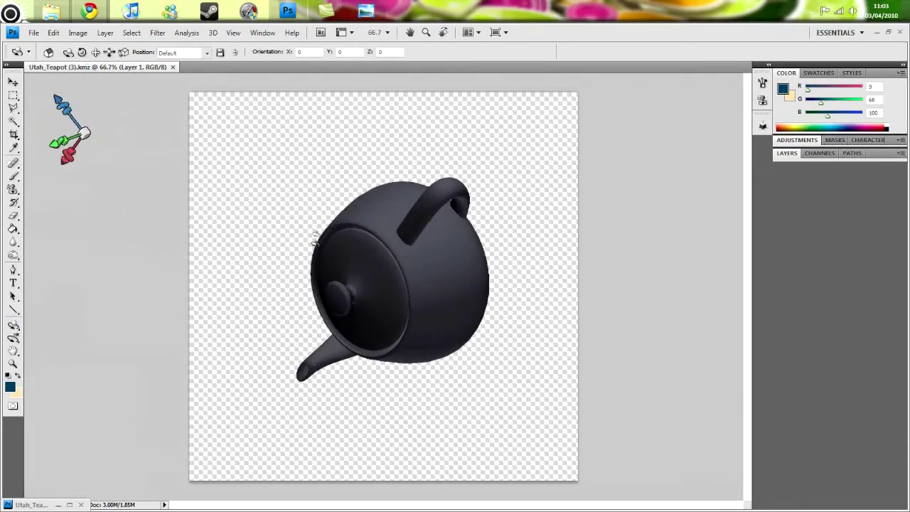
drag(318, 183, 375, 166)
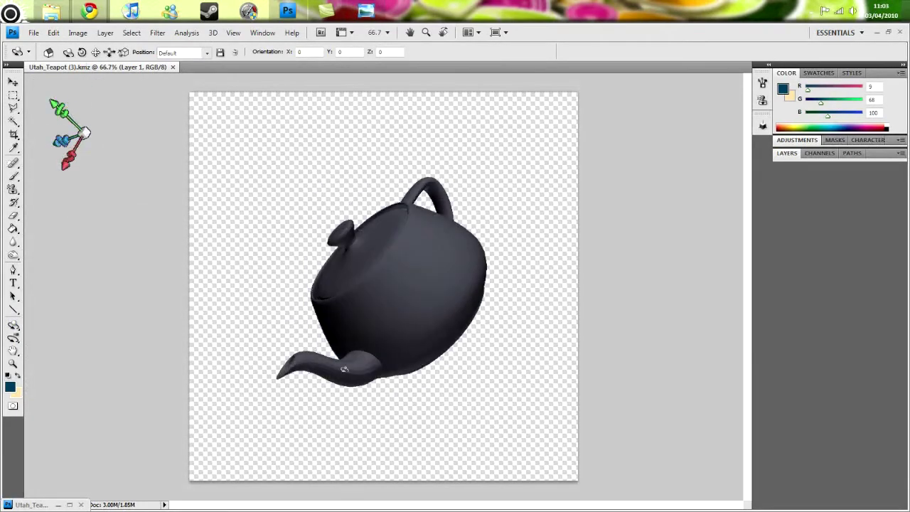
drag(313, 266, 378, 268)
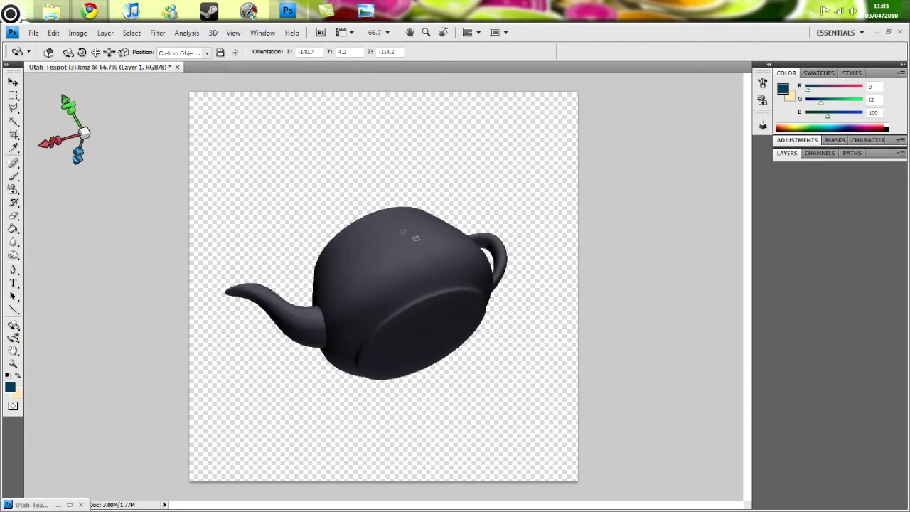
key(ctrl+z)
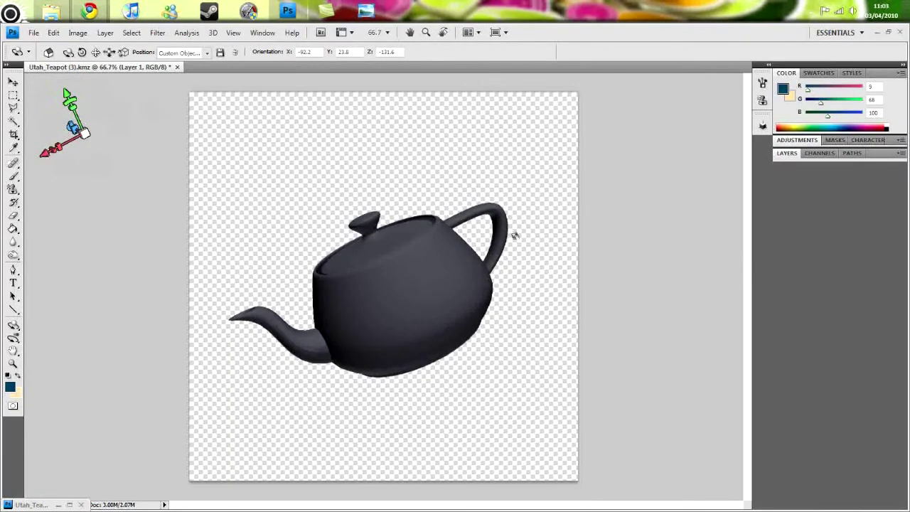
key(ctrl+z)
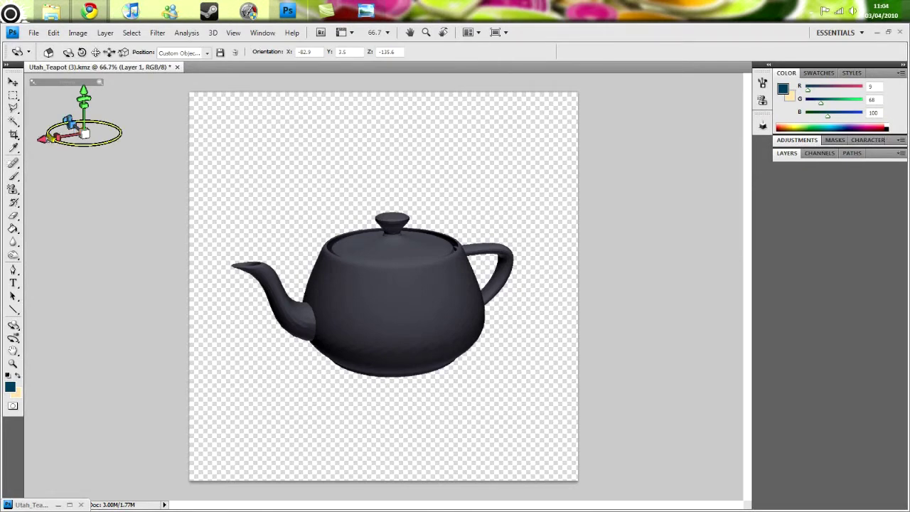
drag(70, 122, 76, 122)
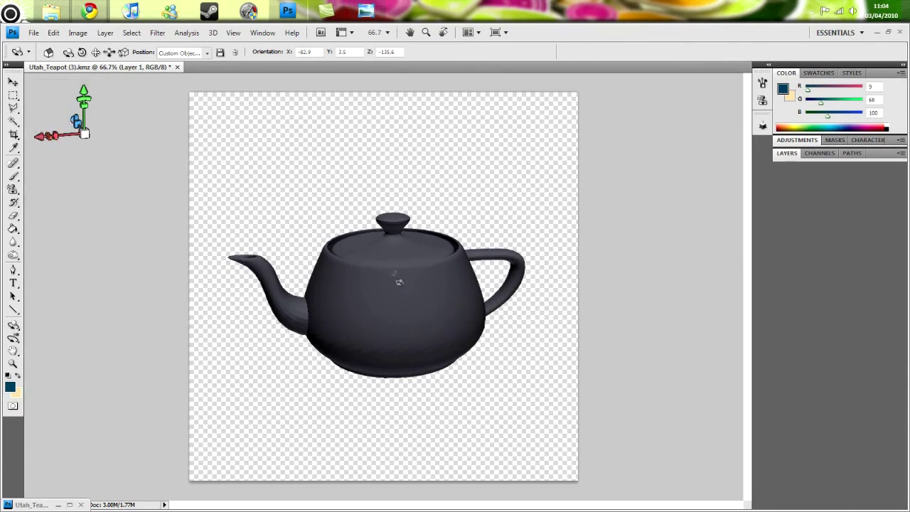
drag(392, 275, 391, 249)
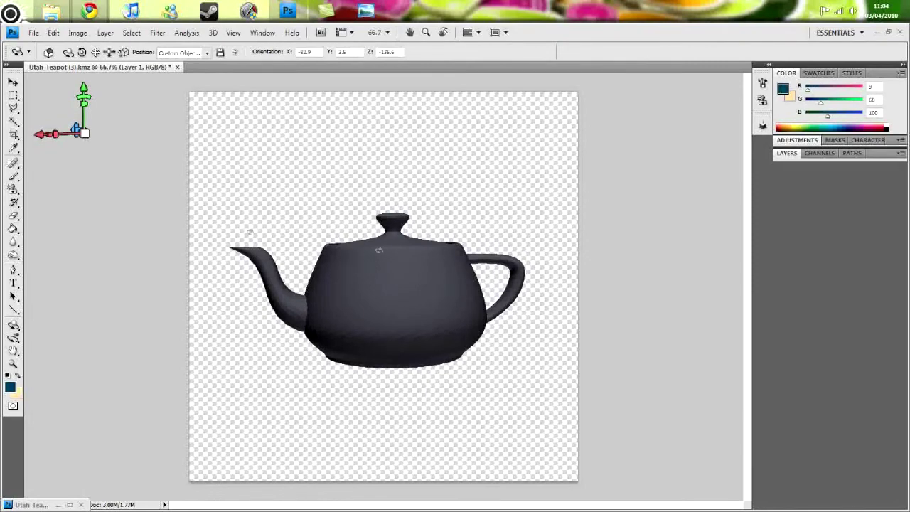
Step: Create a new International Paper A4 document, 210 × 297 mm at 300 pixels/inch
click(33, 33)
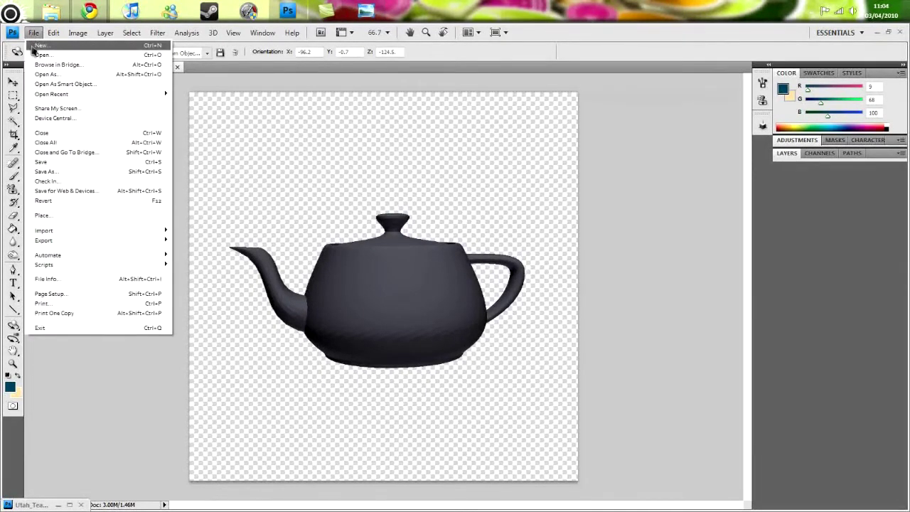
click(37, 45)
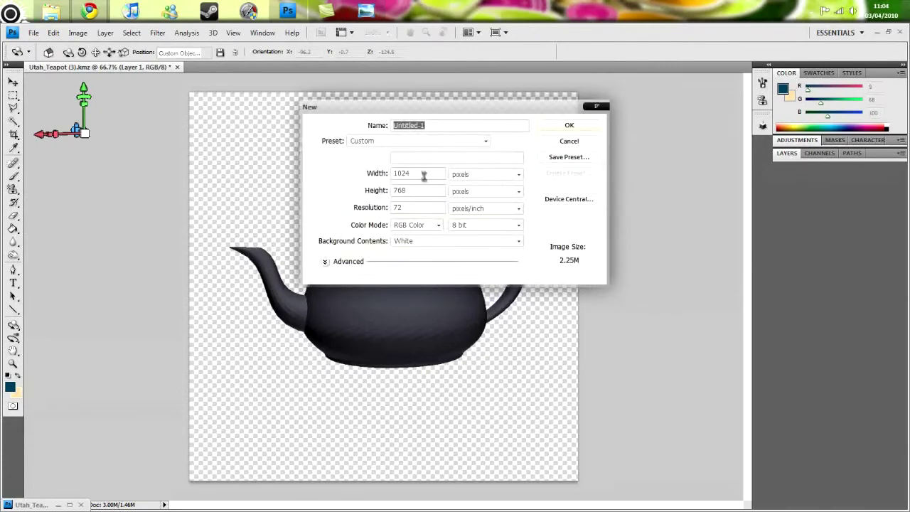
double_click(425, 173)
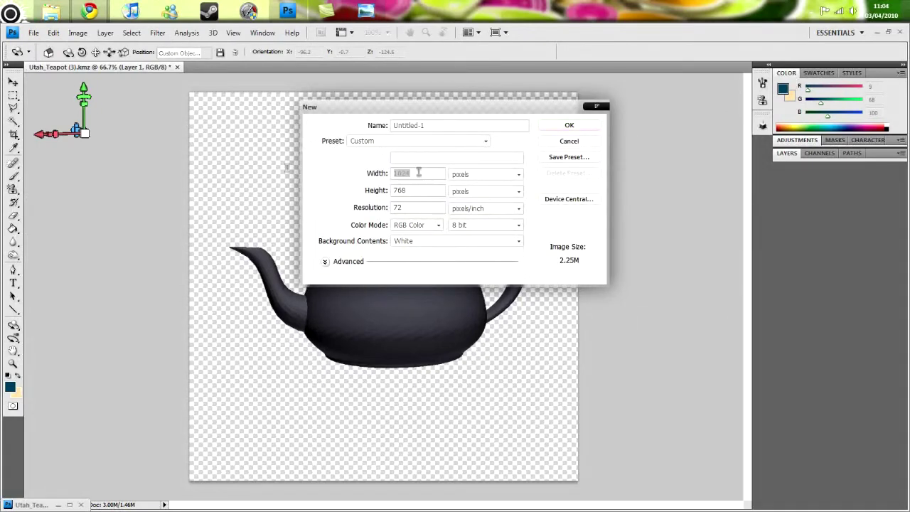
text(1)
click(388, 142)
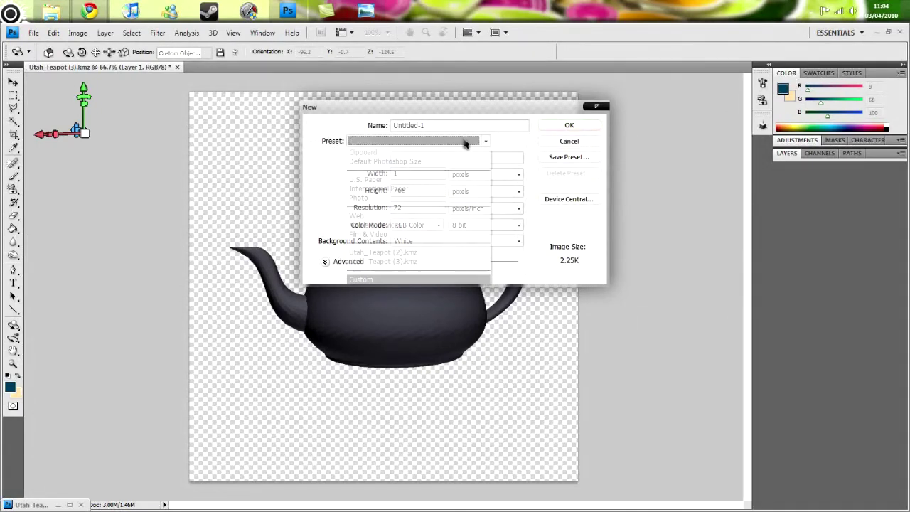
click(394, 189)
click(417, 158)
click(414, 186)
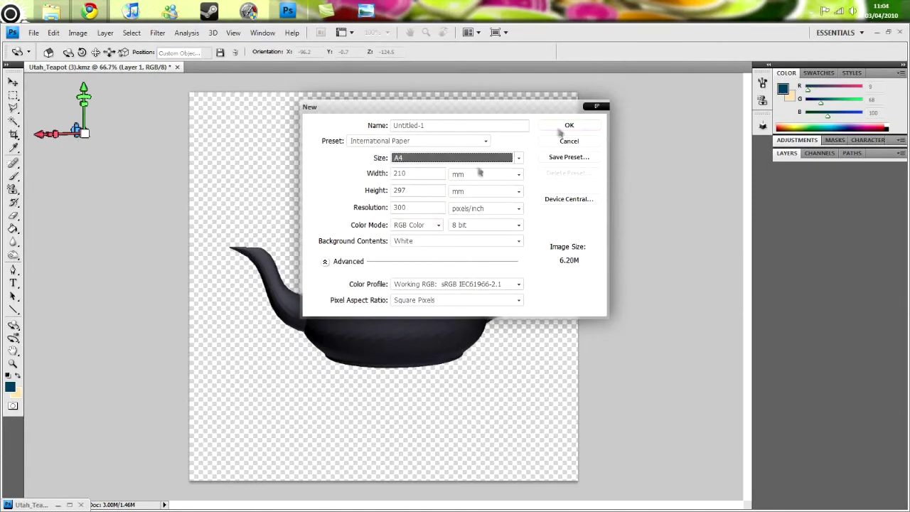
click(569, 126)
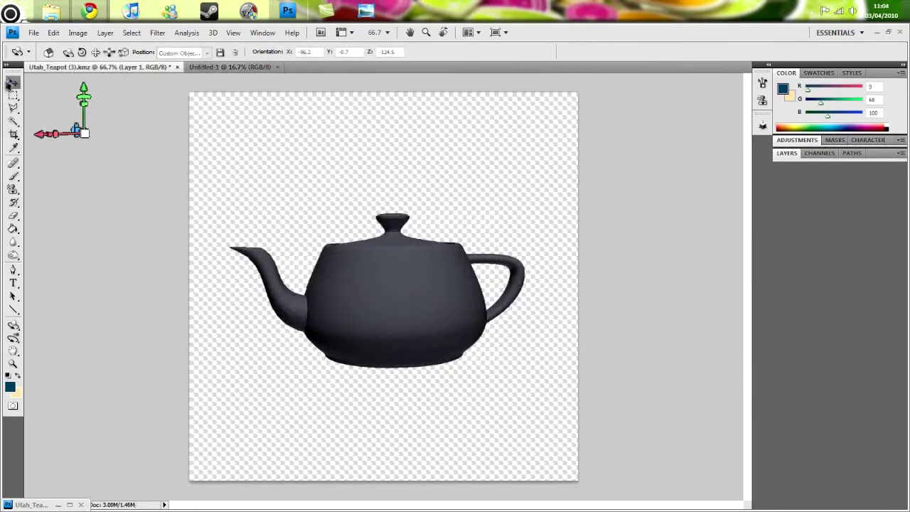
Step: Copy the teapot layer into Untitled-1 and position it near the top centre of the page
key(v)
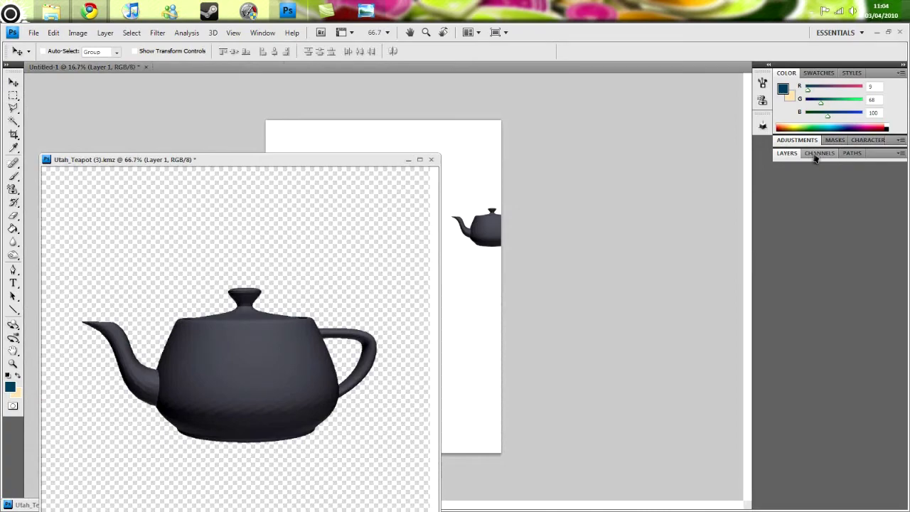
click(408, 159)
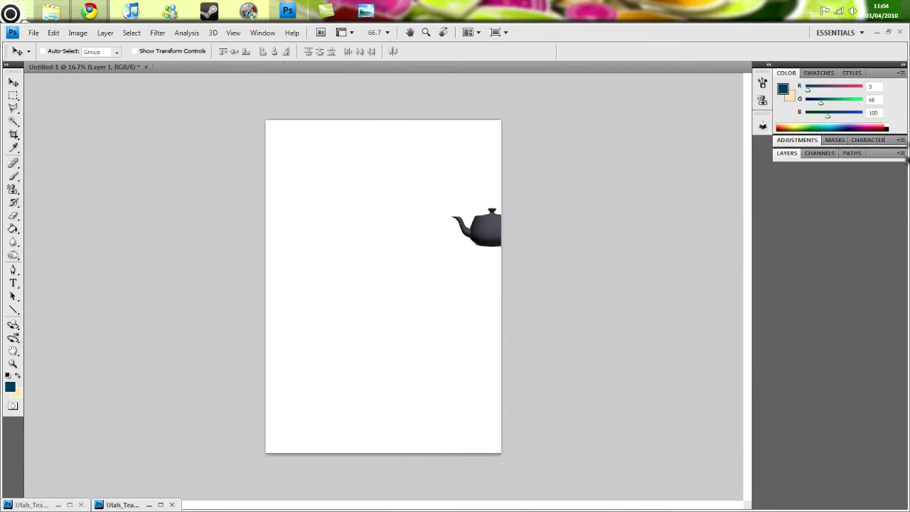
click(821, 154)
click(788, 153)
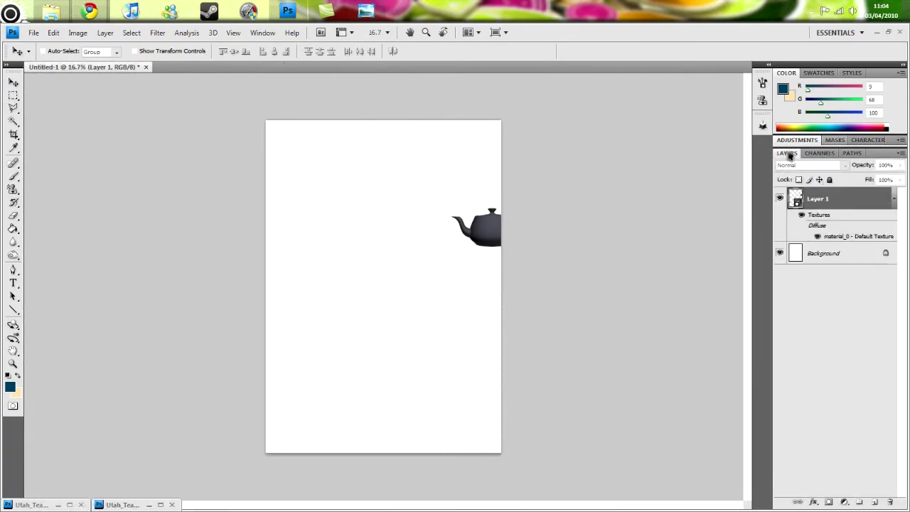
drag(474, 234, 385, 231)
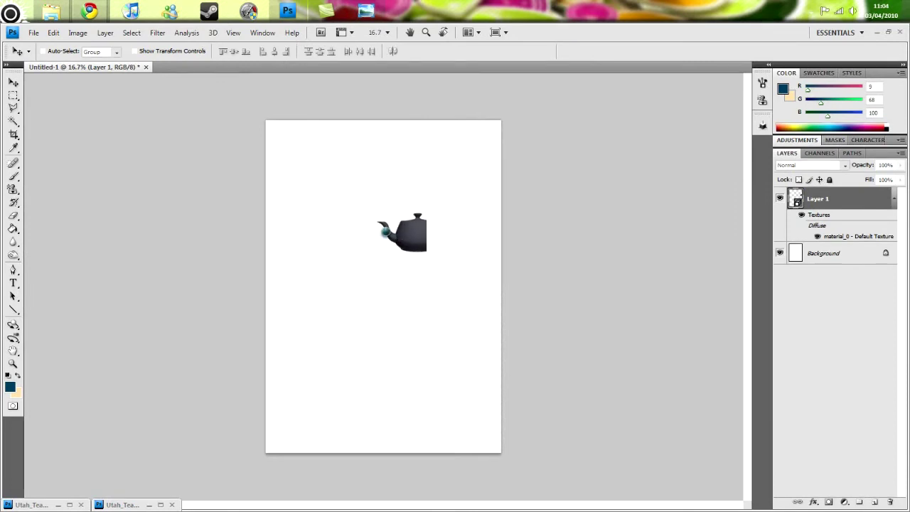
click(829, 255)
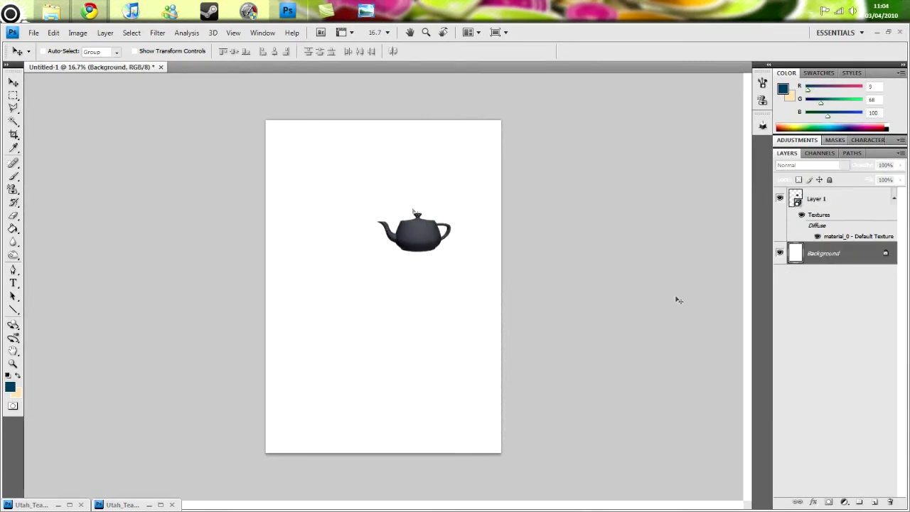
Step: Fill the Background layer with dark blue #094464 using the Paint Bucket
click(13, 229)
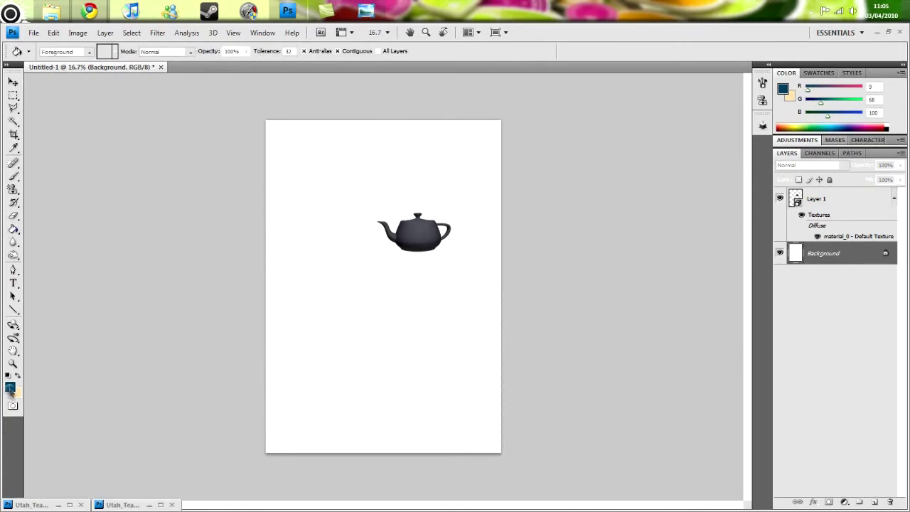
click(9, 388)
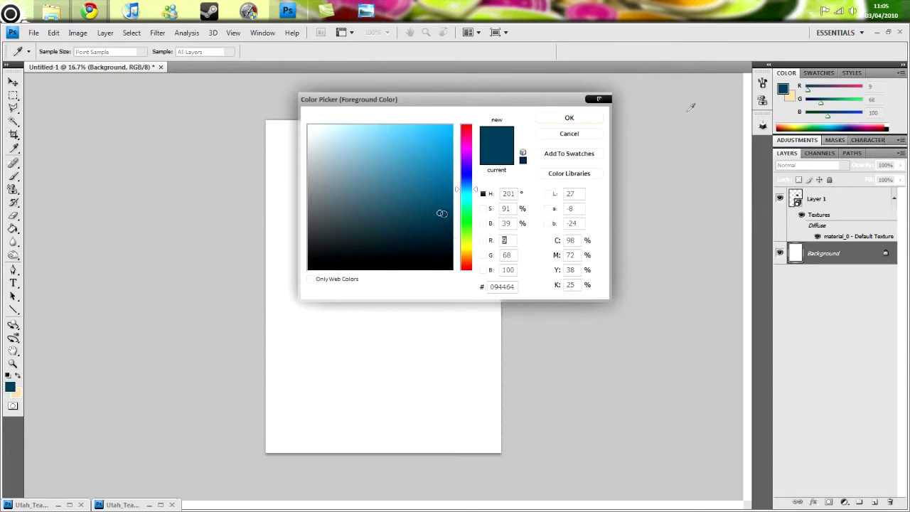
click(583, 119)
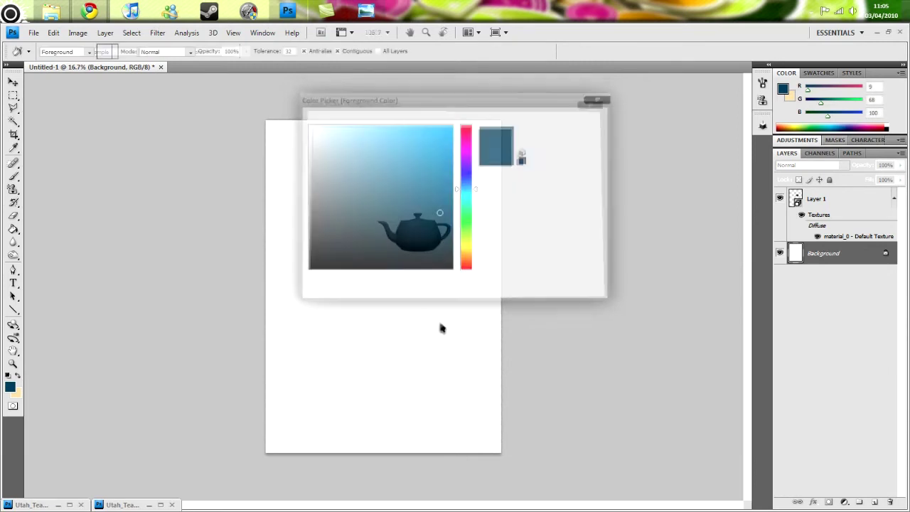
click(443, 337)
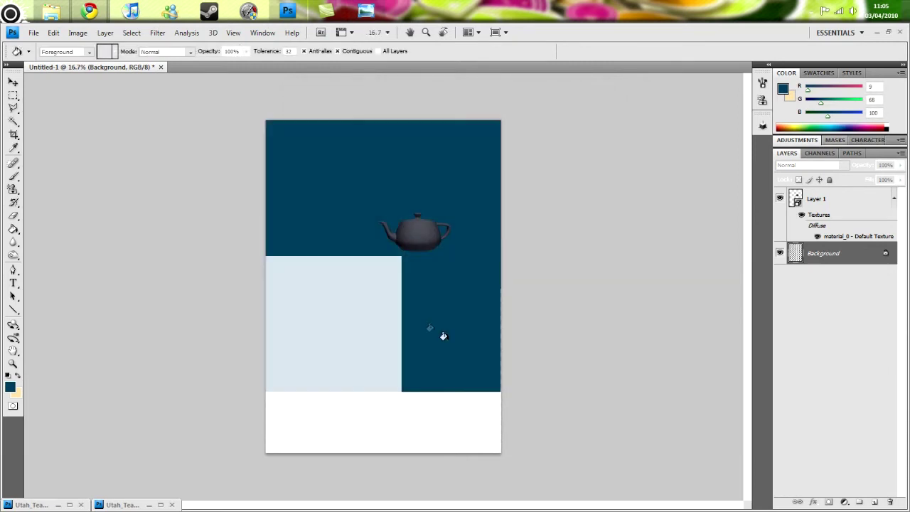
scroll(432, 296, up, 2)
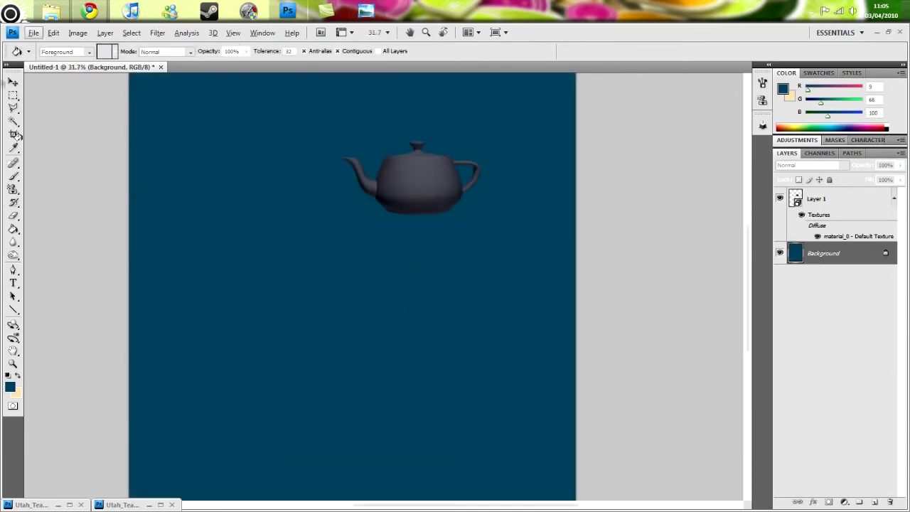
click(13, 82)
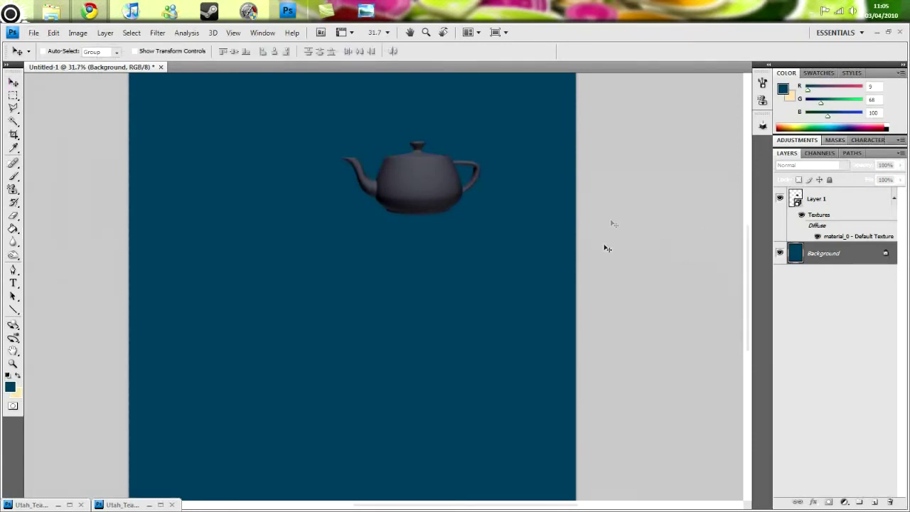
Step: Move the teapot on Layer 1 lower on the page and open its 3D Render Settings
drag(437, 141, 437, 197)
scroll(437, 206, down, 2)
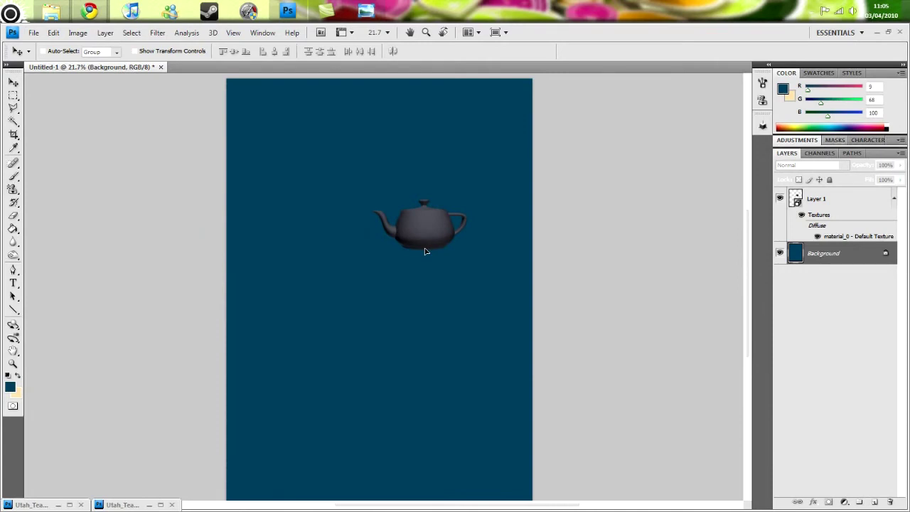
click(420, 256)
click(456, 212)
click(849, 197)
drag(423, 238, 412, 265)
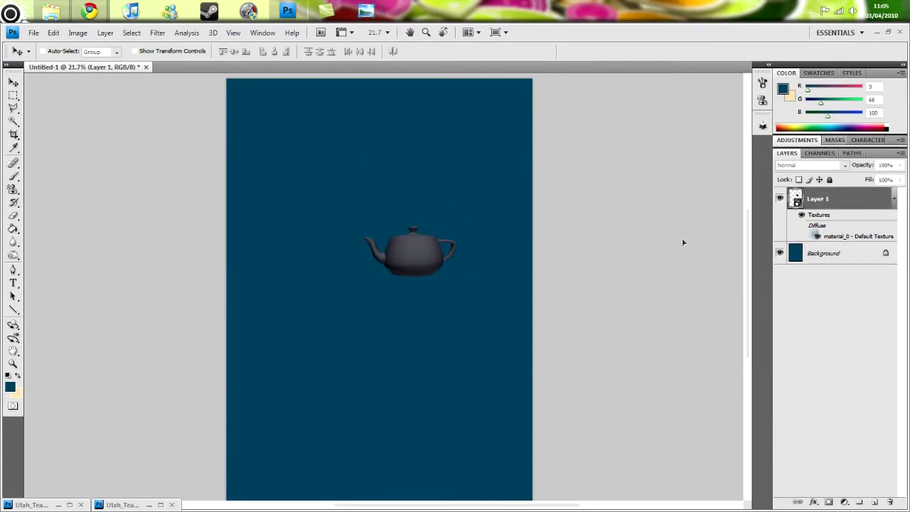
double_click(797, 203)
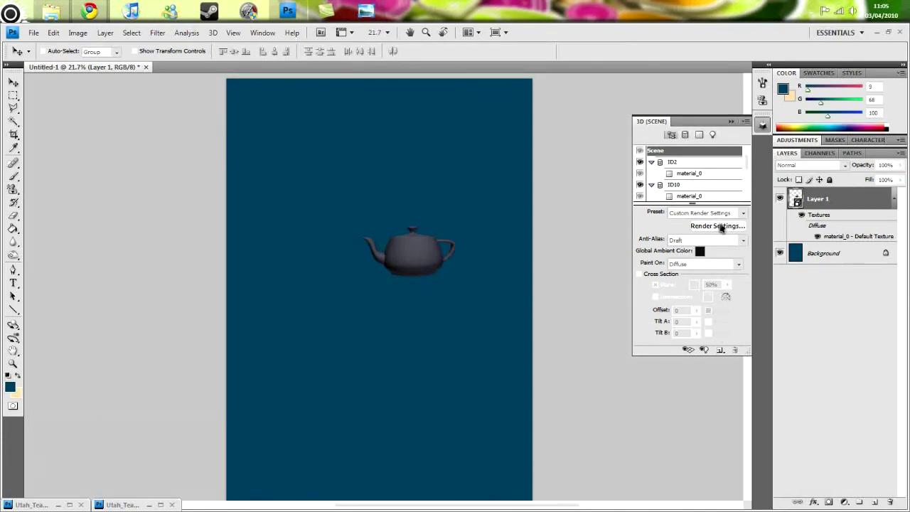
click(718, 226)
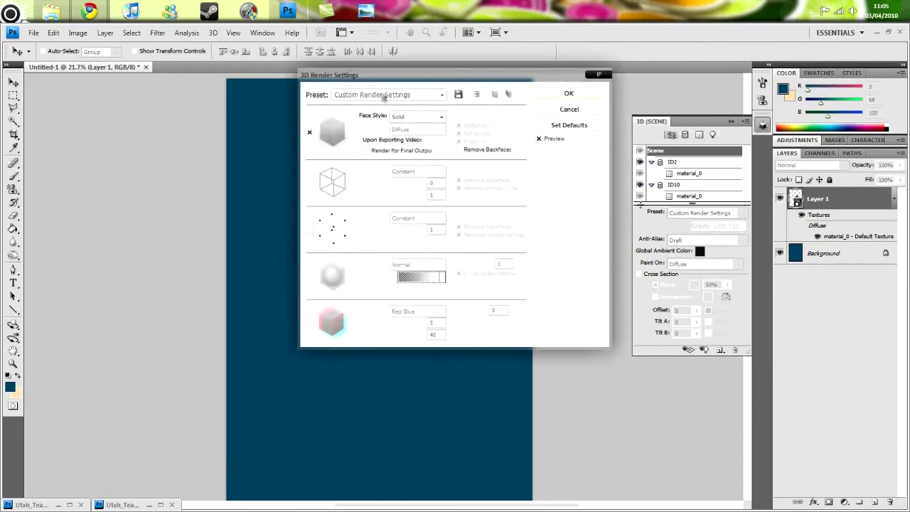
Step: Apply the Wireframe render preset with white line colour and Constant edge style
click(402, 95)
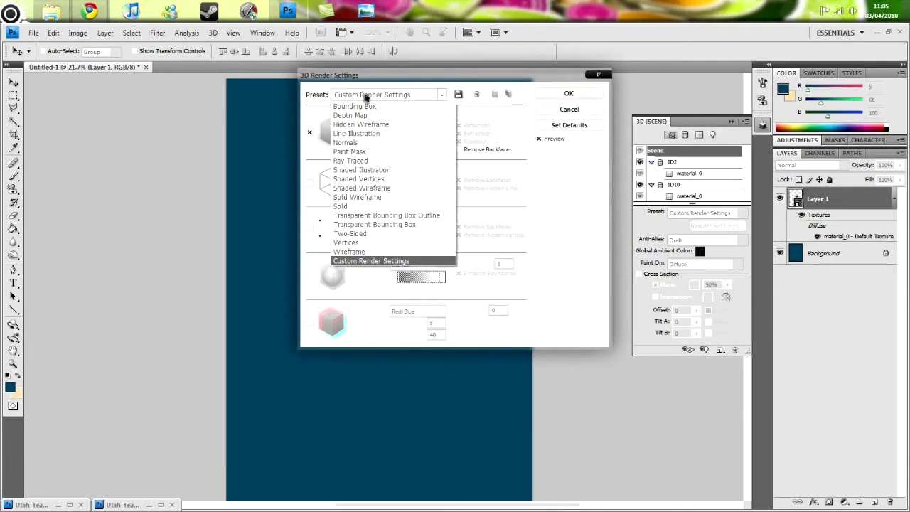
click(377, 244)
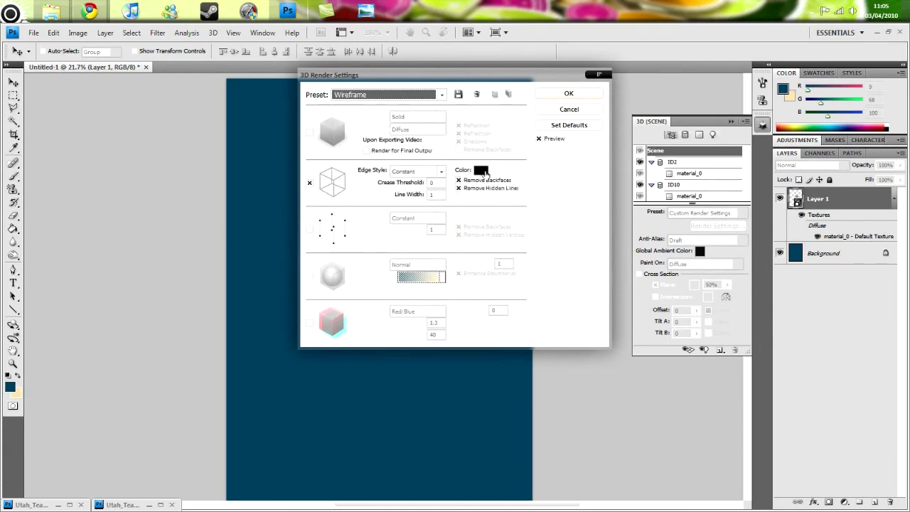
click(481, 170)
click(369, 146)
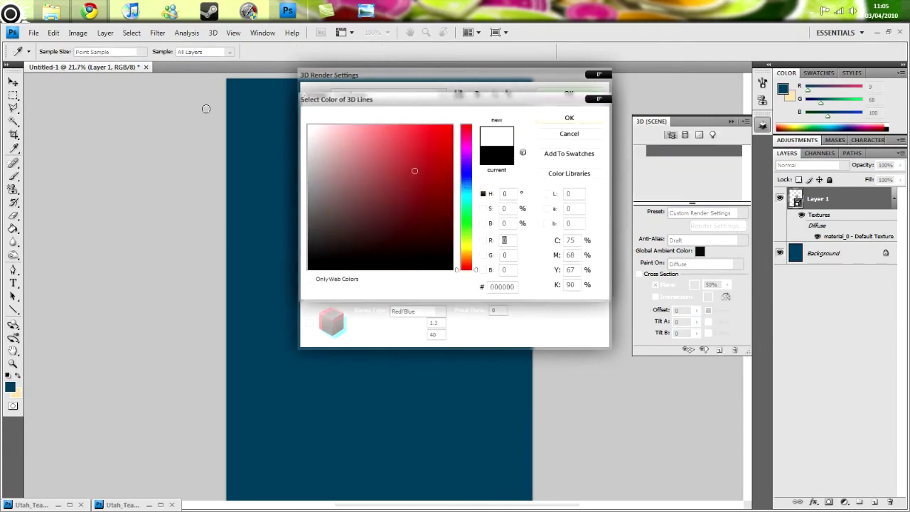
click(573, 120)
click(441, 171)
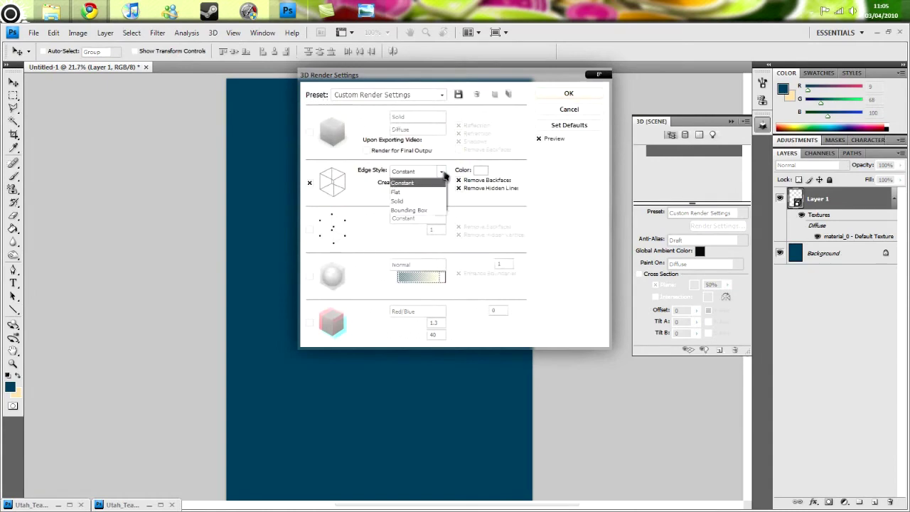
click(526, 202)
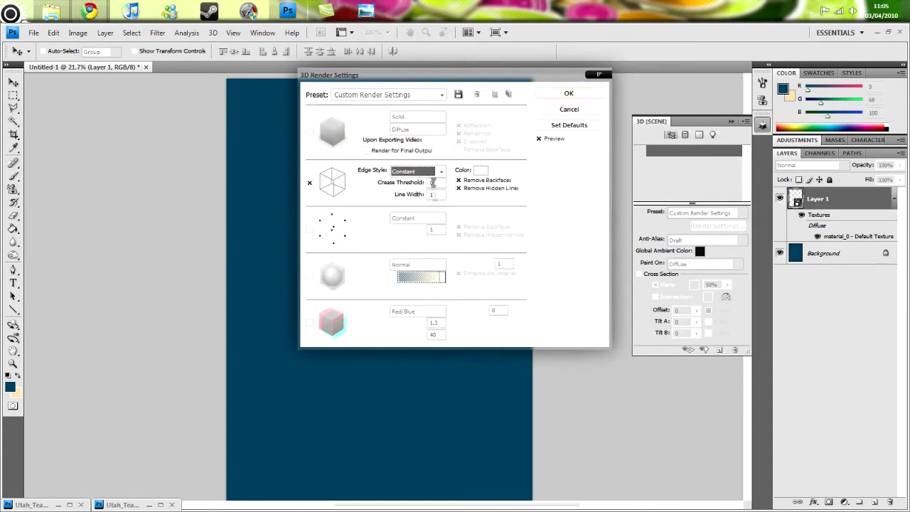
drag(469, 79, 630, 57)
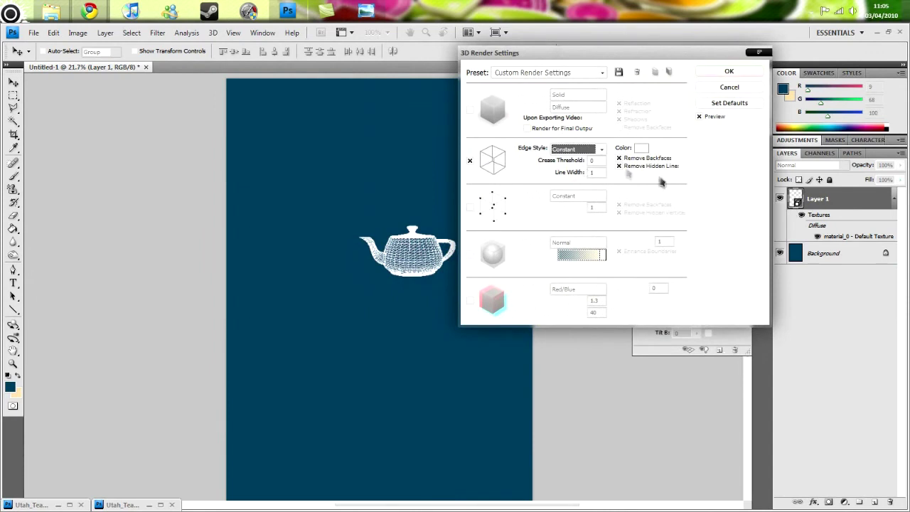
click(737, 72)
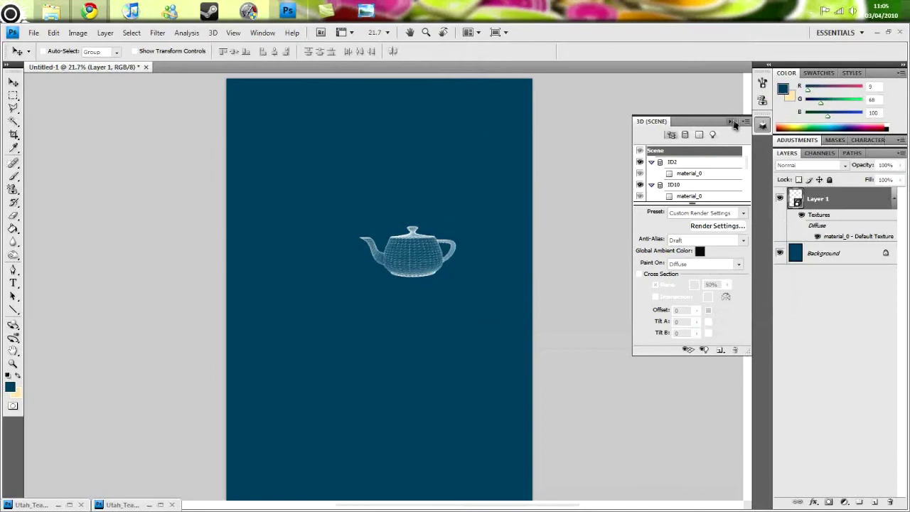
Step: Close the 3D scene settings and zoom out to see the whole A4 canvas
click(732, 123)
scroll(421, 311, up, 3)
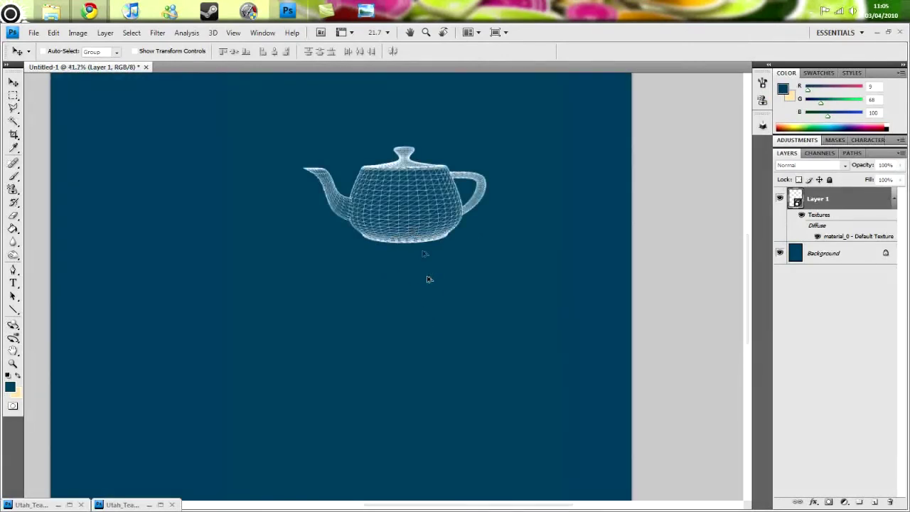
scroll(429, 279, up, 3)
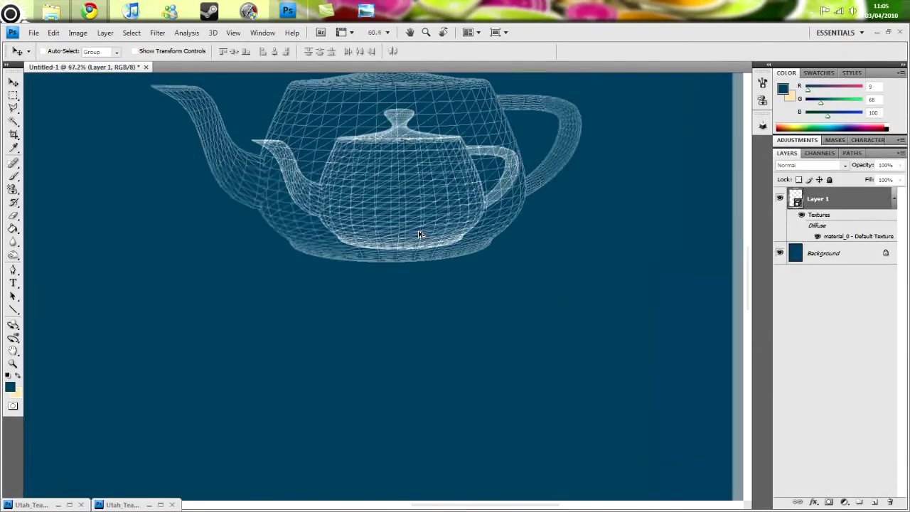
scroll(420, 234, down, 4)
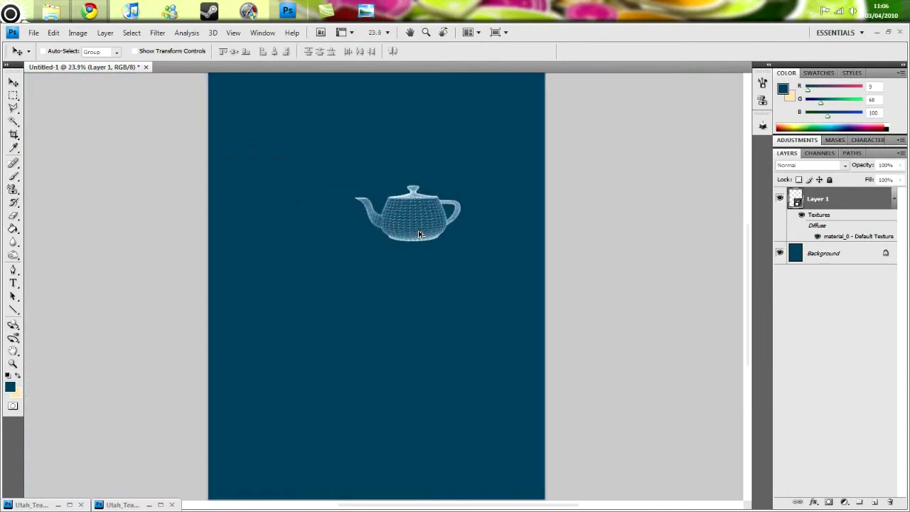
scroll(420, 235, down, 2)
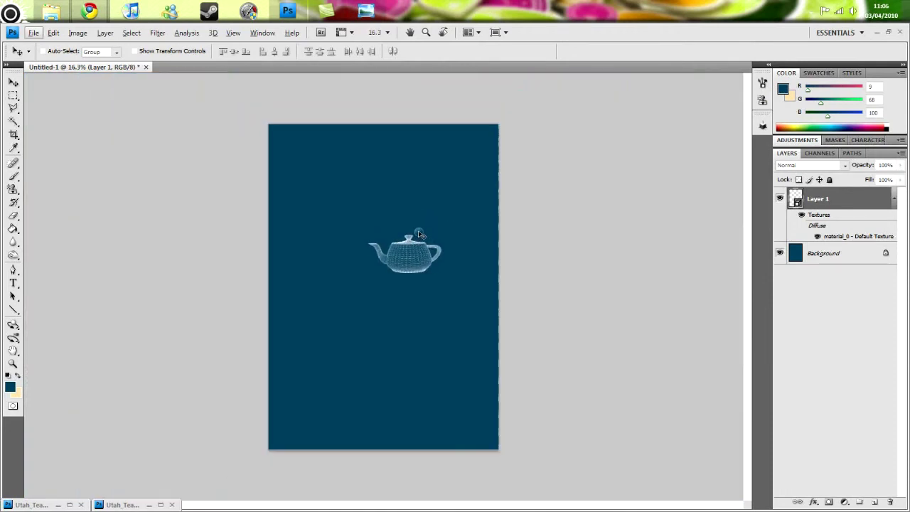
Step: Select the teapot on the canvas, then bring up the Image menu
click(419, 235)
click(483, 208)
scroll(429, 281, up, 2)
scroll(185, 149, down, 2)
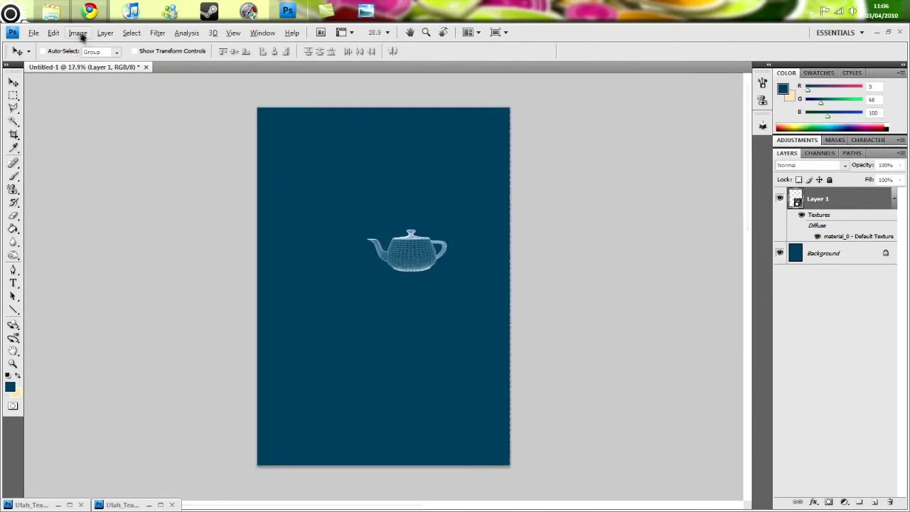
click(72, 34)
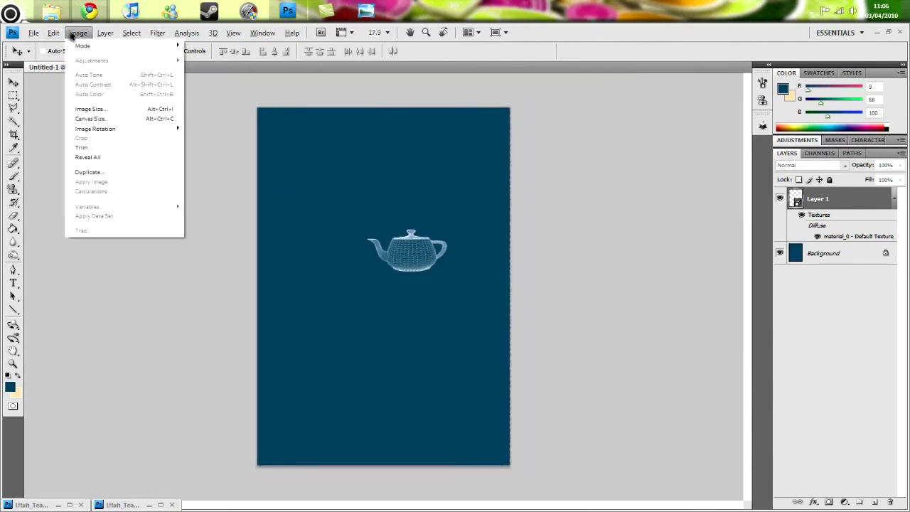
Step: Change the canvas size to 1600 × 920 pixels and accept the clipping warning
click(116, 119)
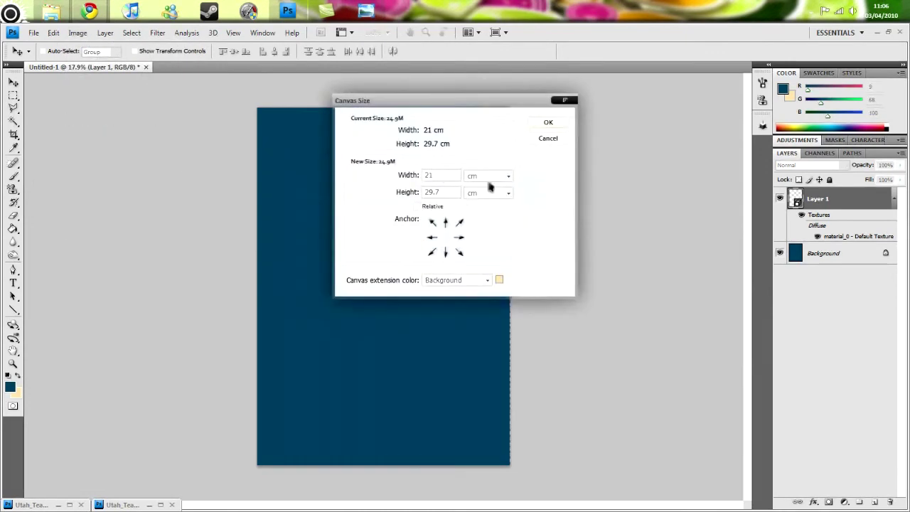
click(489, 177)
click(491, 198)
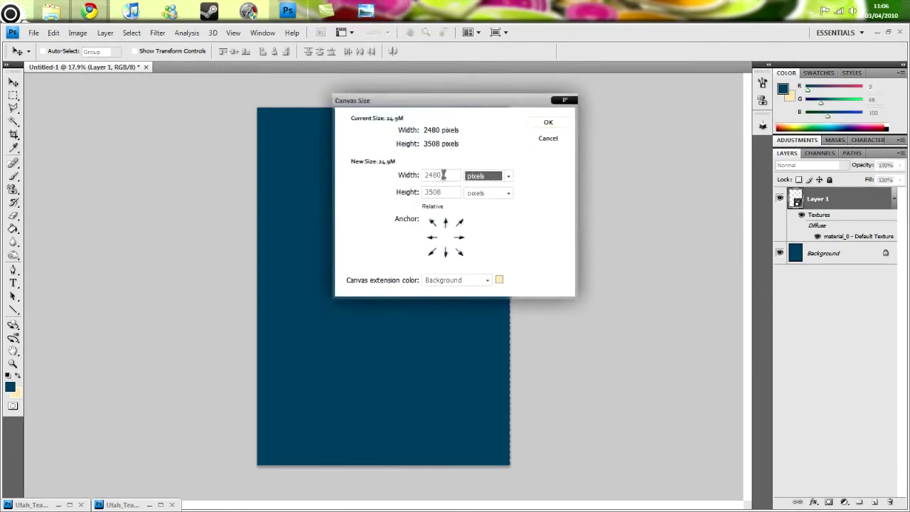
drag(443, 175, 335, 178)
text(166)
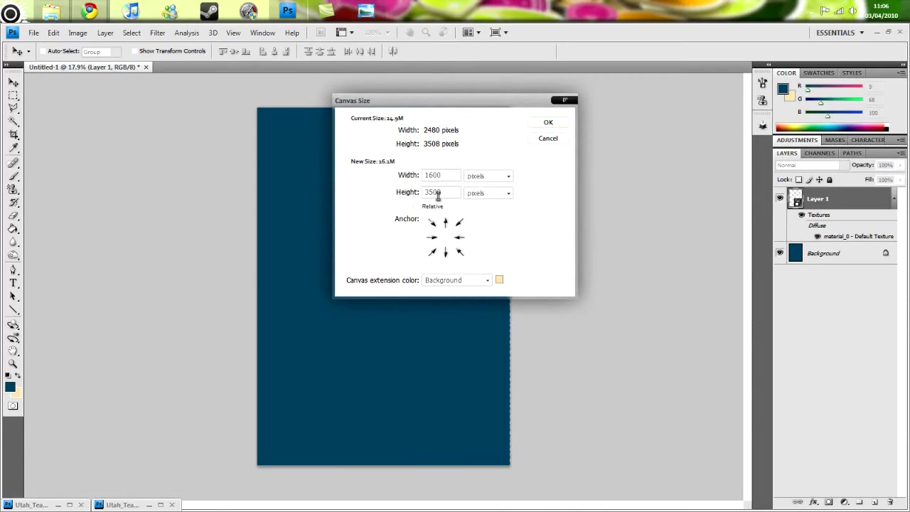
drag(439, 193, 266, 206)
text(920)
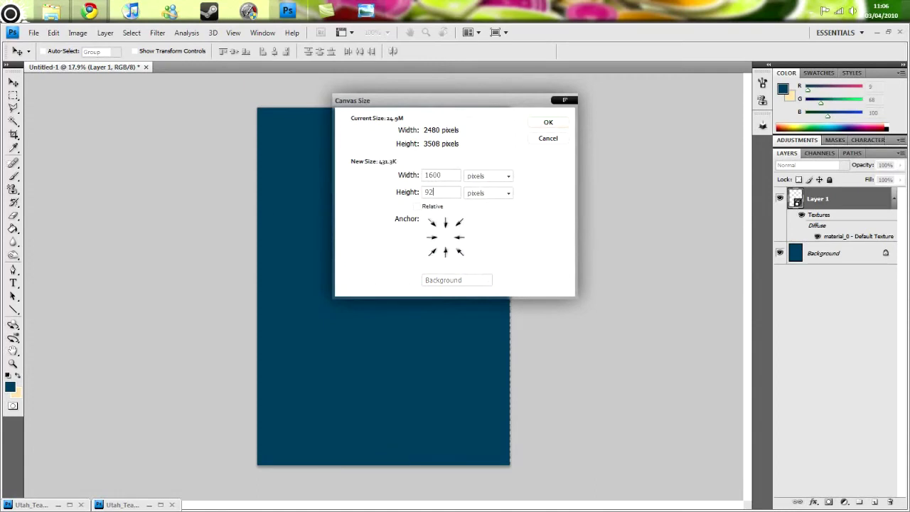
key(Return)
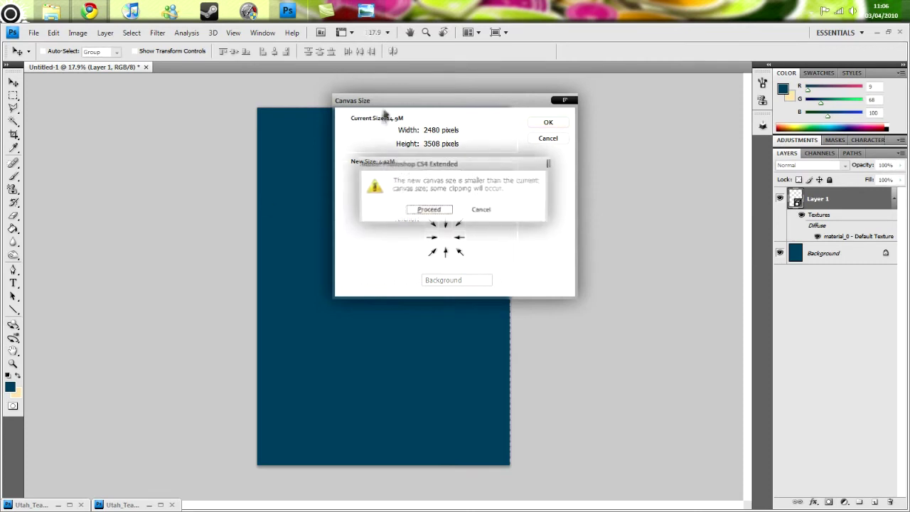
click(420, 206)
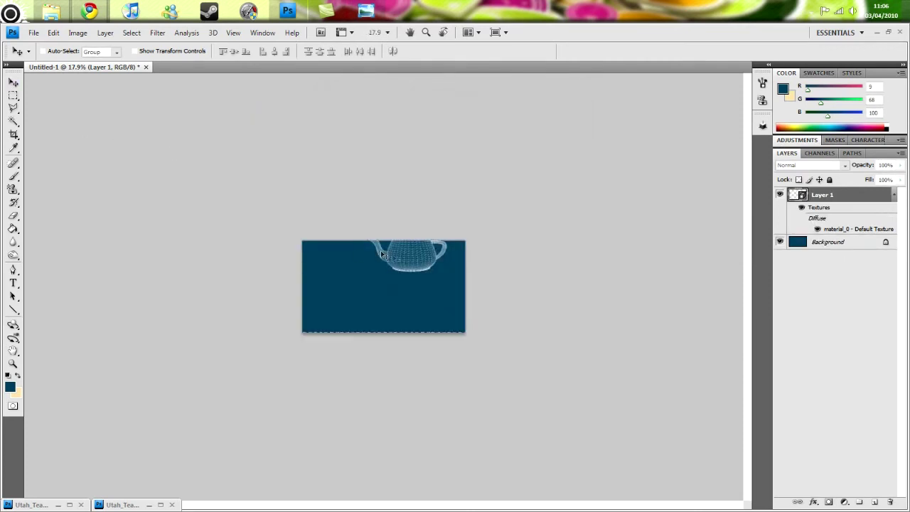
Step: Move the teapot to the upper left, delete Layer 1, and view the reference teapot picture
scroll(406, 284, up, 2)
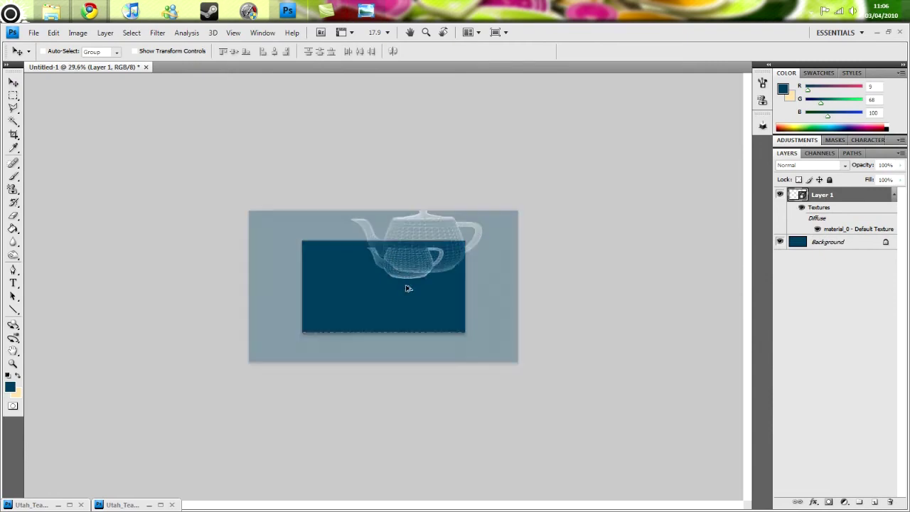
scroll(420, 266, up, 2)
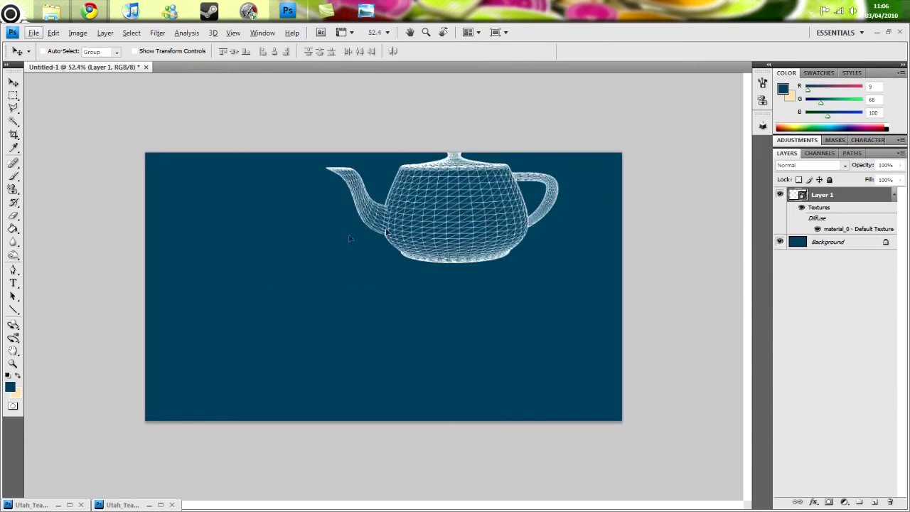
drag(389, 232, 310, 260)
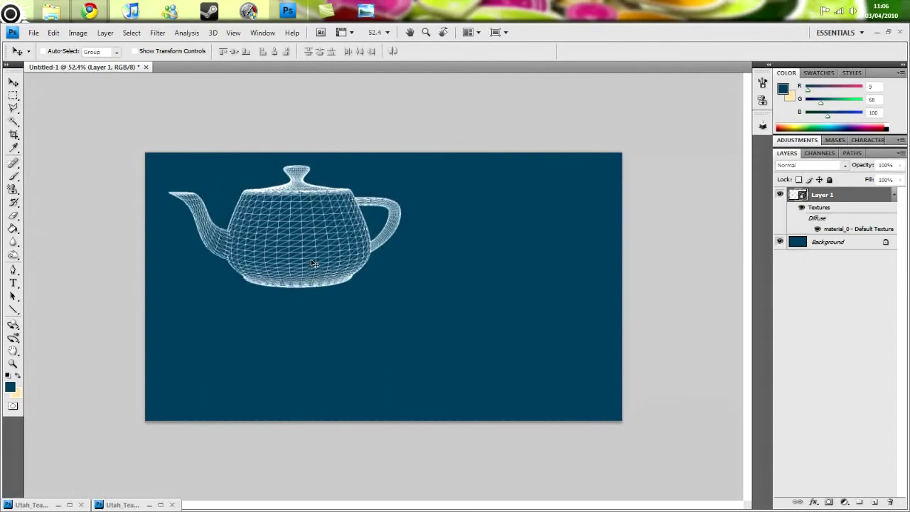
drag(845, 199, 890, 502)
click(371, 15)
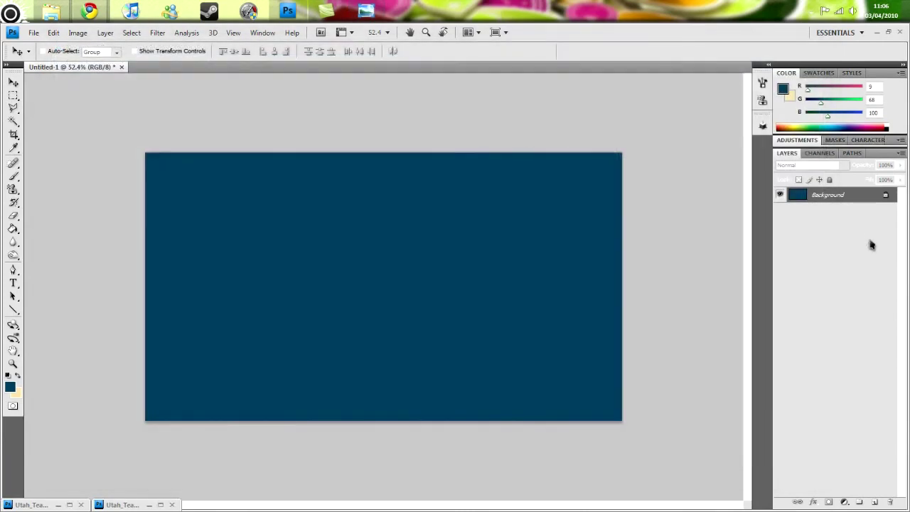
Step: Undo the layer deletion and duplicate Layer 1 as Layer 1 copy
key(ctrl+z)
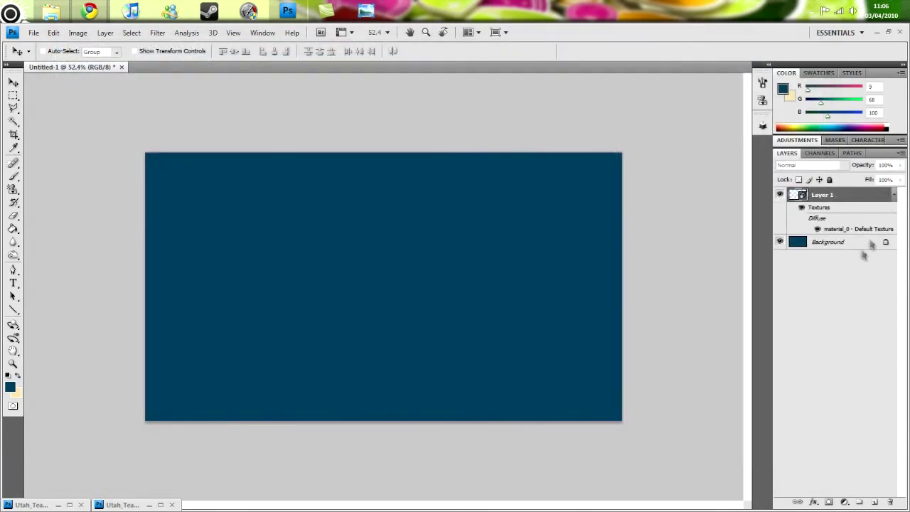
drag(844, 205, 874, 502)
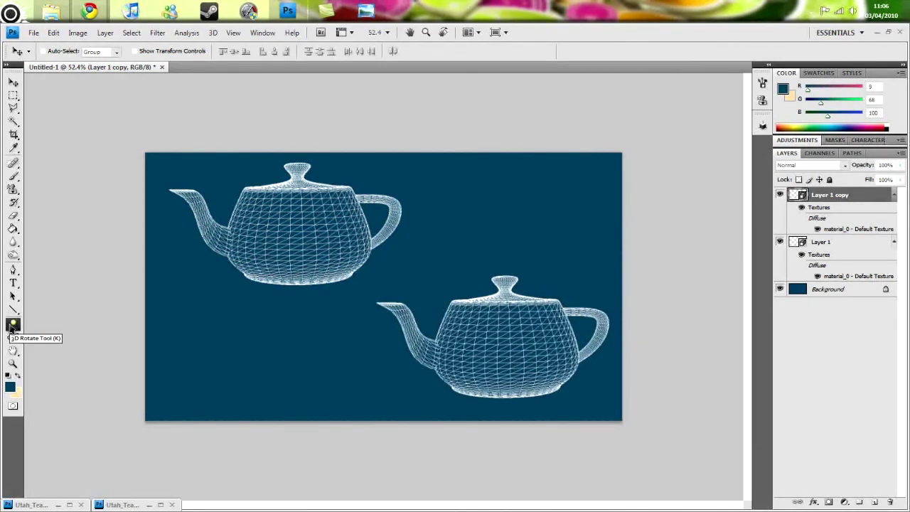
click(12, 326)
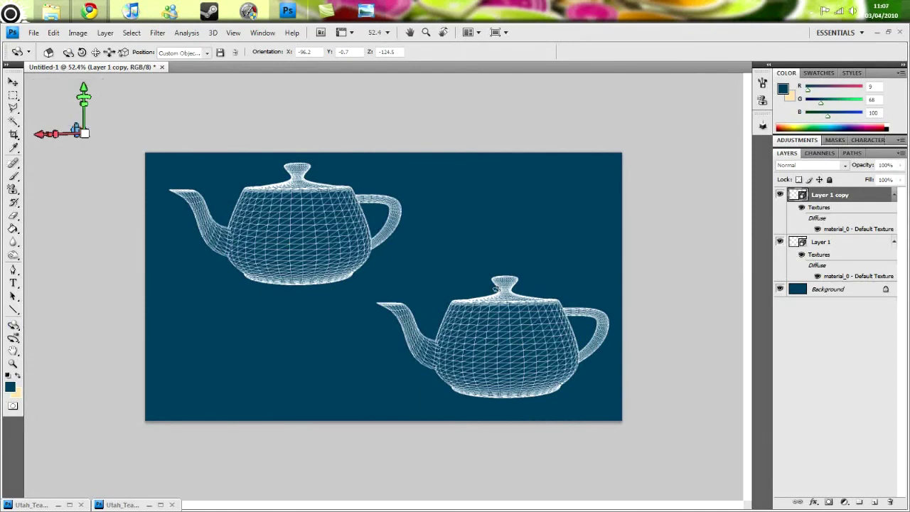
Step: Rotate the Layer 1 copy teapot to a level top-down view, spout left and handle right
drag(500, 399, 411, 370)
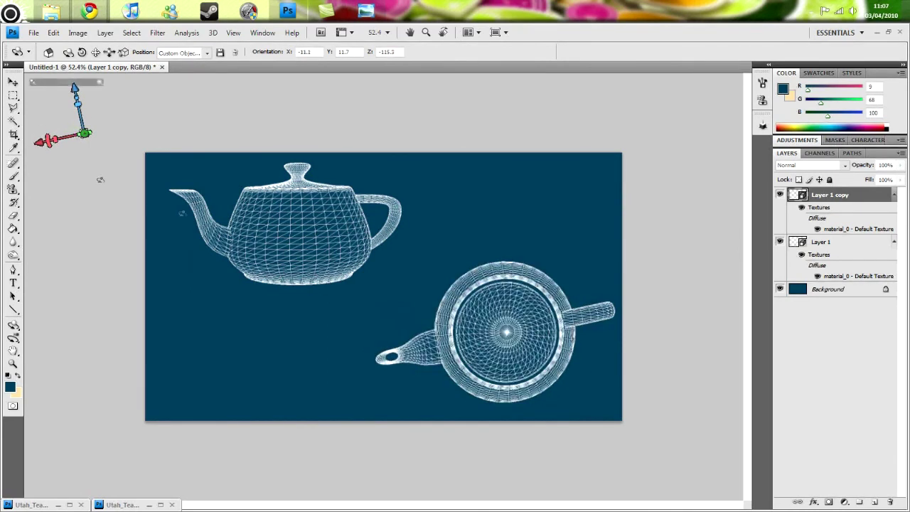
drag(374, 354, 375, 357)
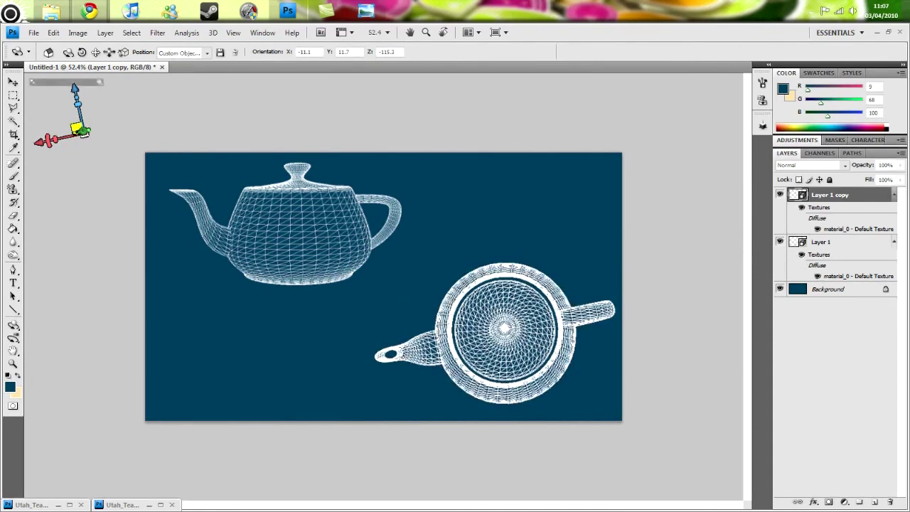
drag(84, 134, 103, 132)
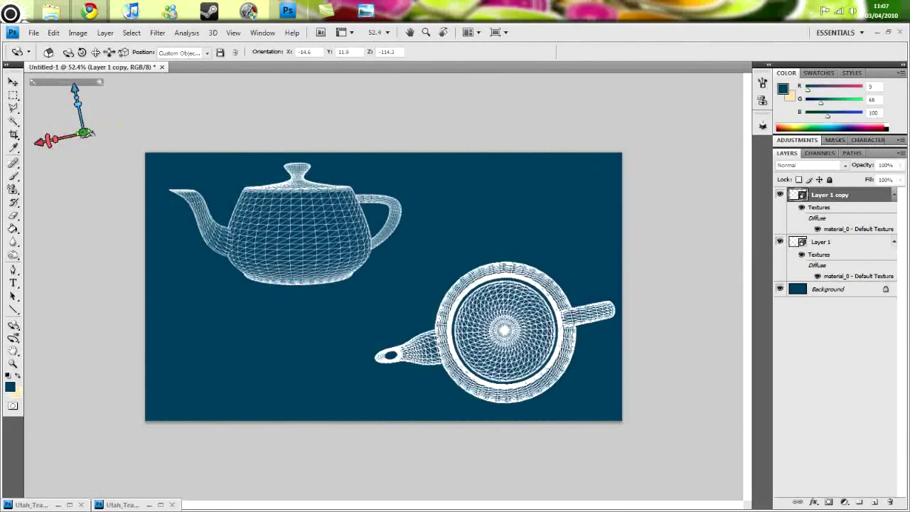
drag(49, 136, 48, 134)
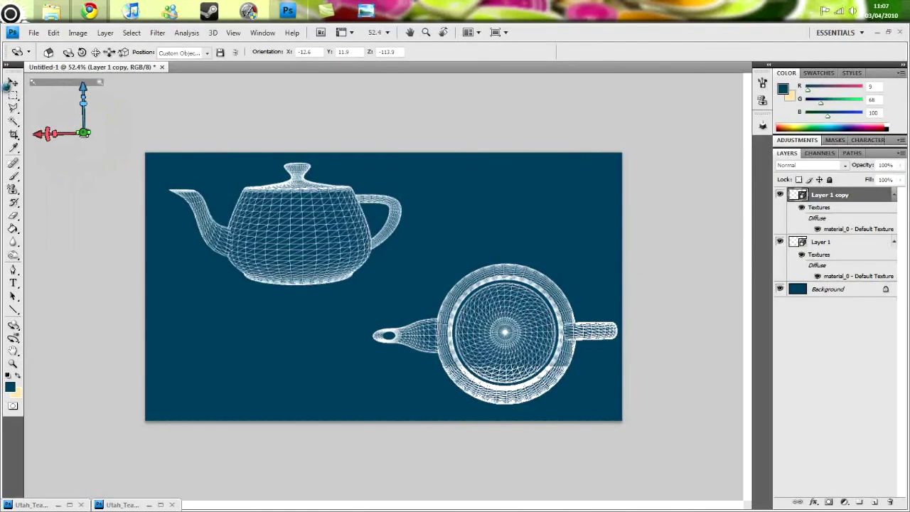
click(8, 84)
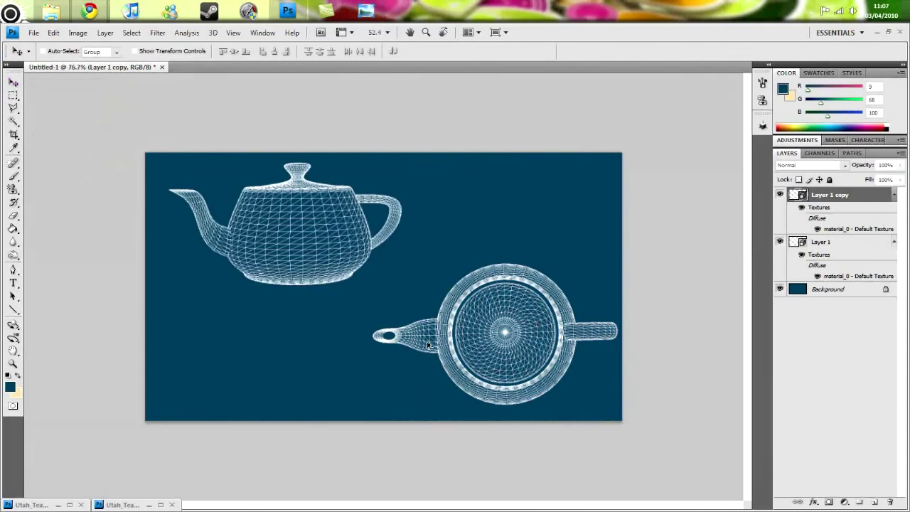
key(ctrl+0)
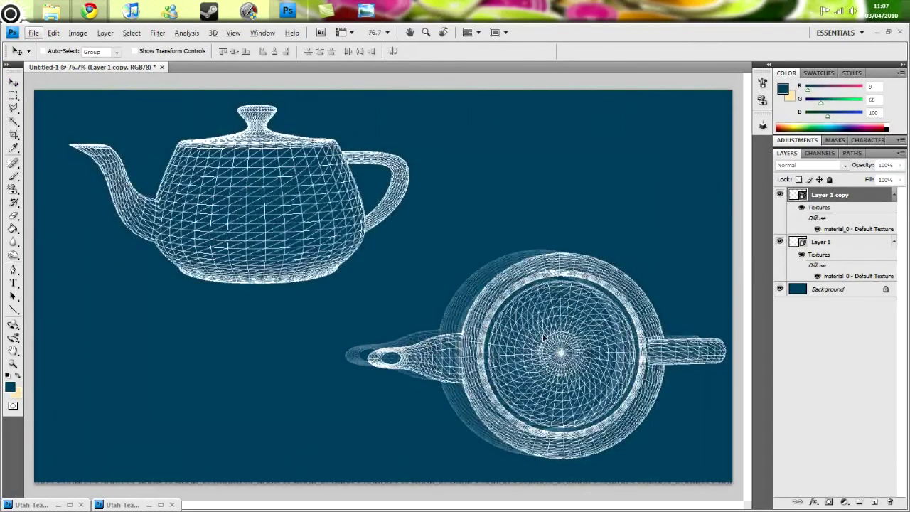
scroll(400, 242, down, 3)
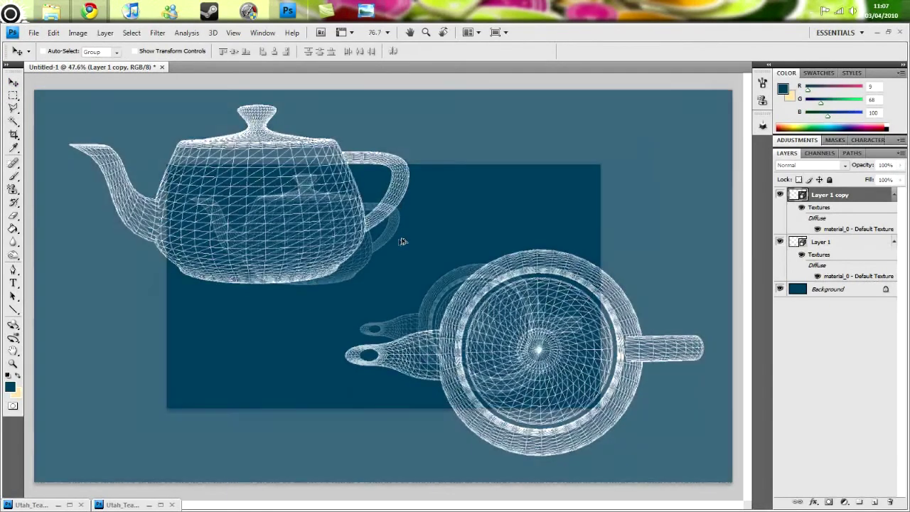